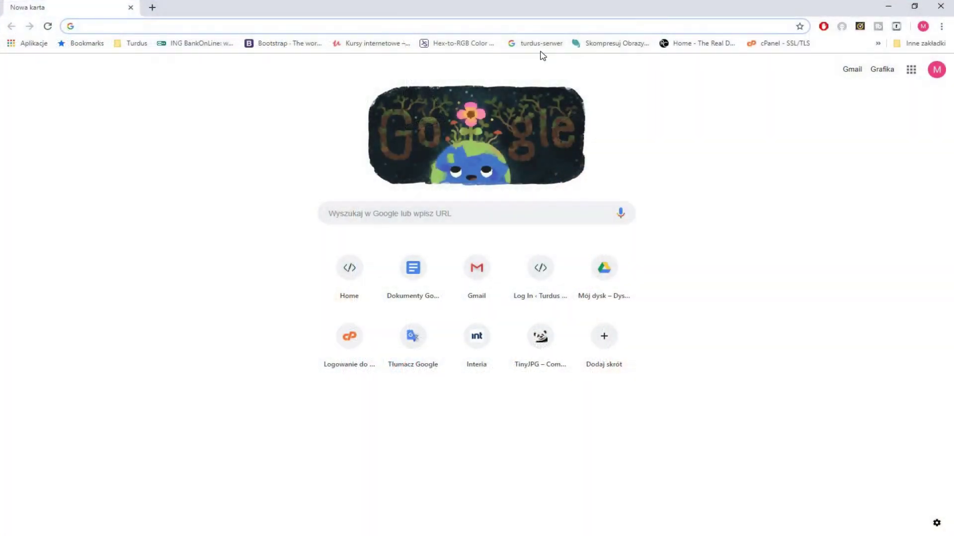
Search the web for 'inkscape' and reach the Inkscape 0.92.4 Windows 64-bit download page
type("inks")
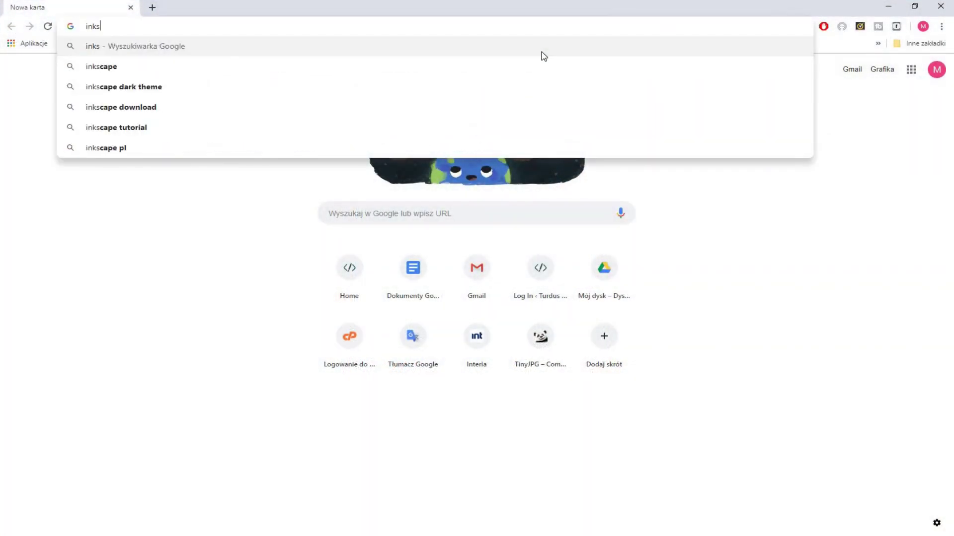
type("cape")
key("Return")
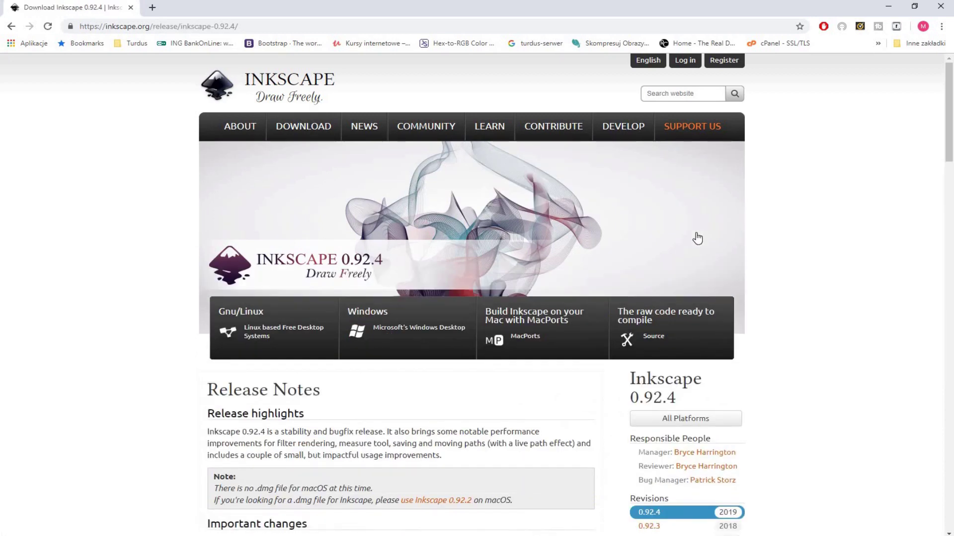
scroll(699, 238, "down", 4)
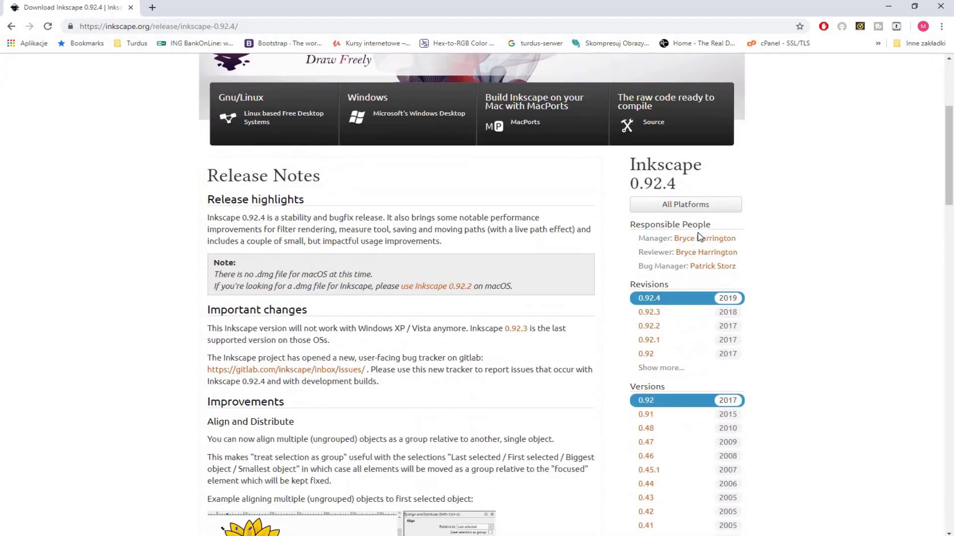
scroll(699, 238, "down", 3)
scroll(699, 237, "down", 2)
scroll(699, 237, "down", 3)
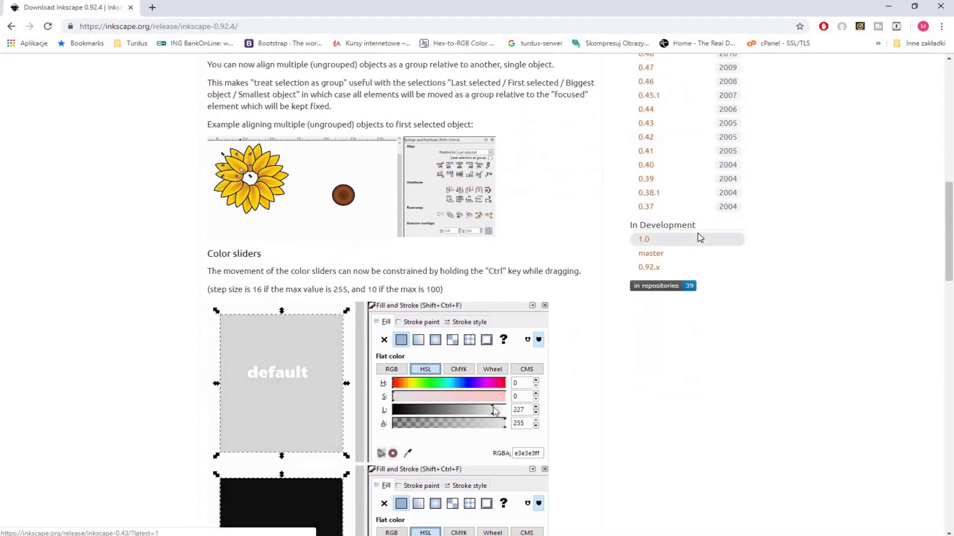
scroll(699, 238, "up", 4)
scroll(699, 238, "up", 6)
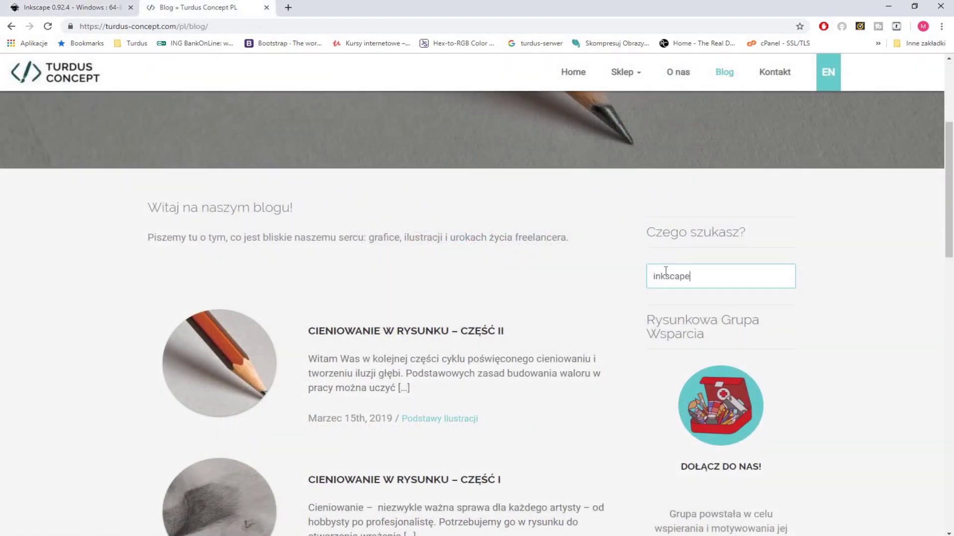
Search the blog for 'inkscape' and open the Inkscape-as-Illustrator-alternative article
key("Return")
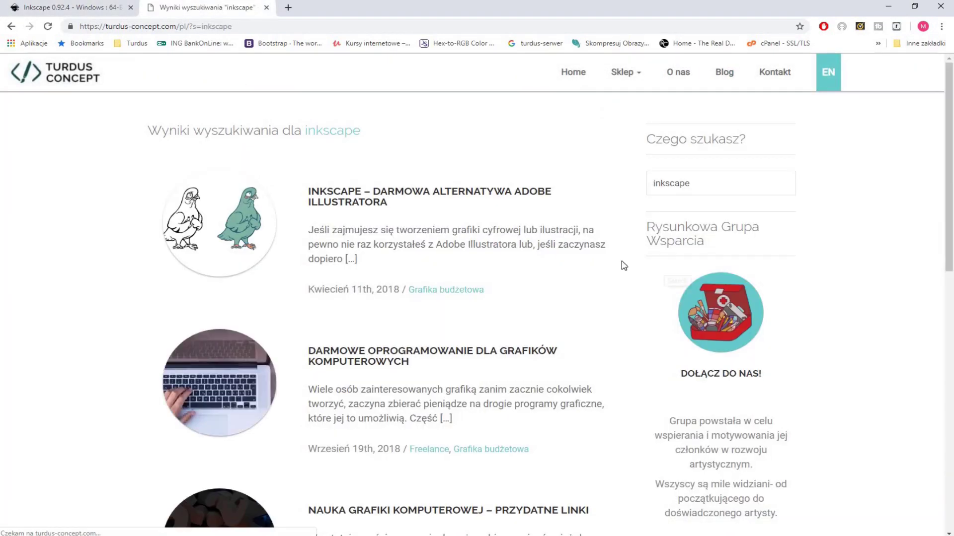
left_click(219, 233)
scroll(242, 212, "down", 6)
scroll(242, 213, "down", 7)
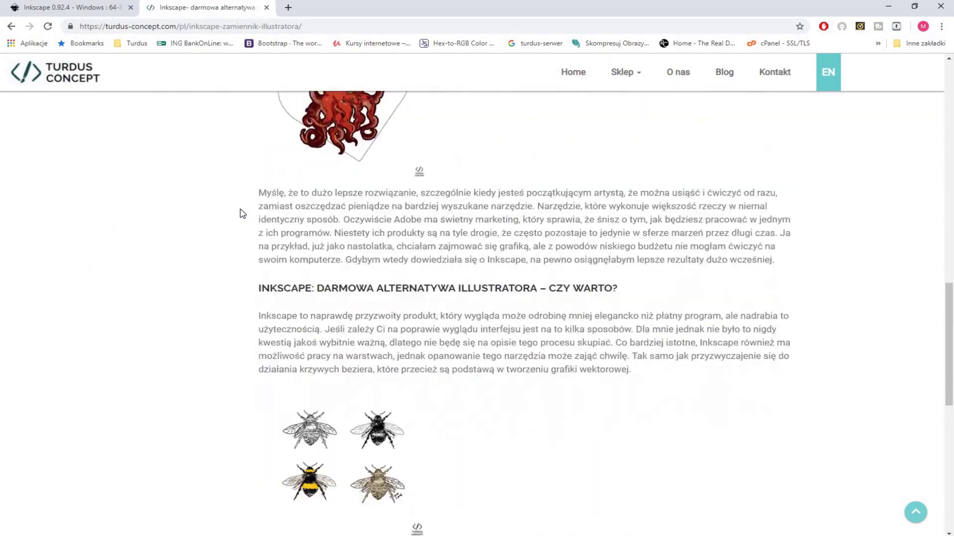
scroll(241, 213, "down", 6)
Open the vector versus raster article, scroll to raster formats, and begin tracing the pencil tip
left_click(211, 335)
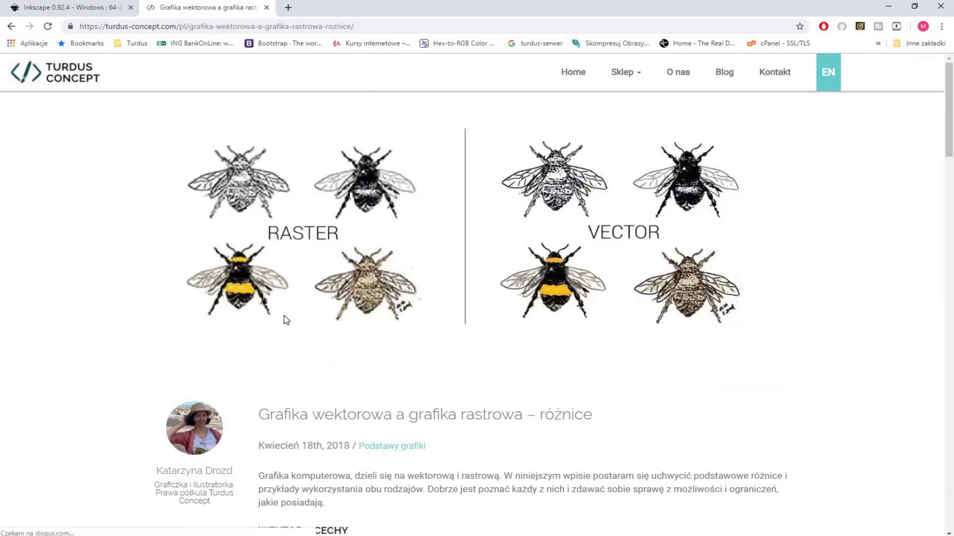
scroll(485, 309, "down", 5)
scroll(487, 307, "down", 10)
scroll(487, 307, "down", 5)
scroll(449, 332, "down", 3)
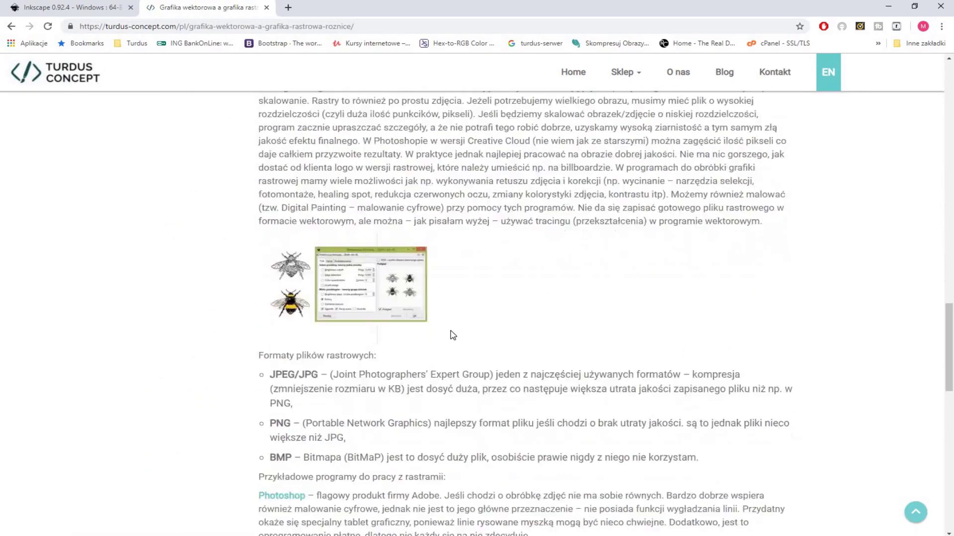
scroll(449, 332, "down", 4)
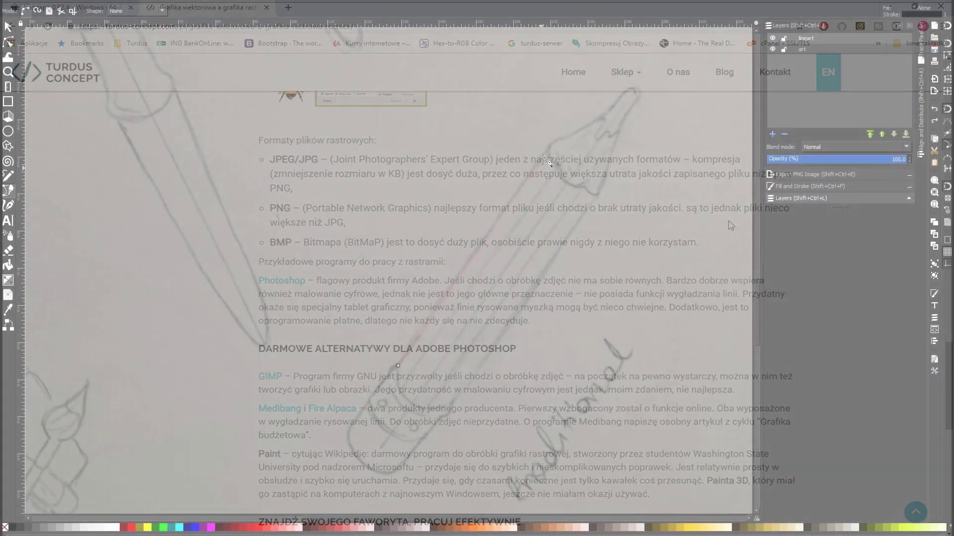
left_click(549, 147)
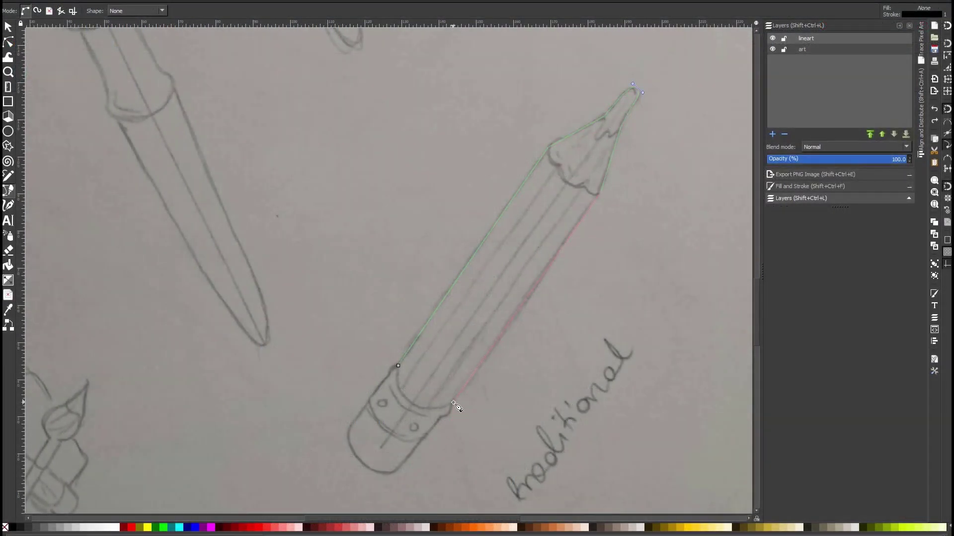
Trace the pencil's side outline and the outline around its eraser end
double_click(440, 420)
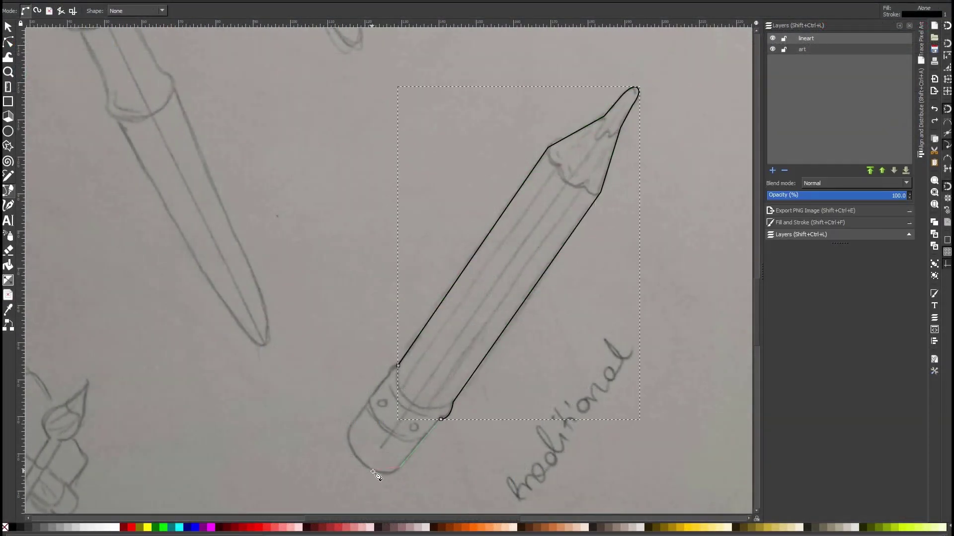
double_click(354, 421)
key("Return")
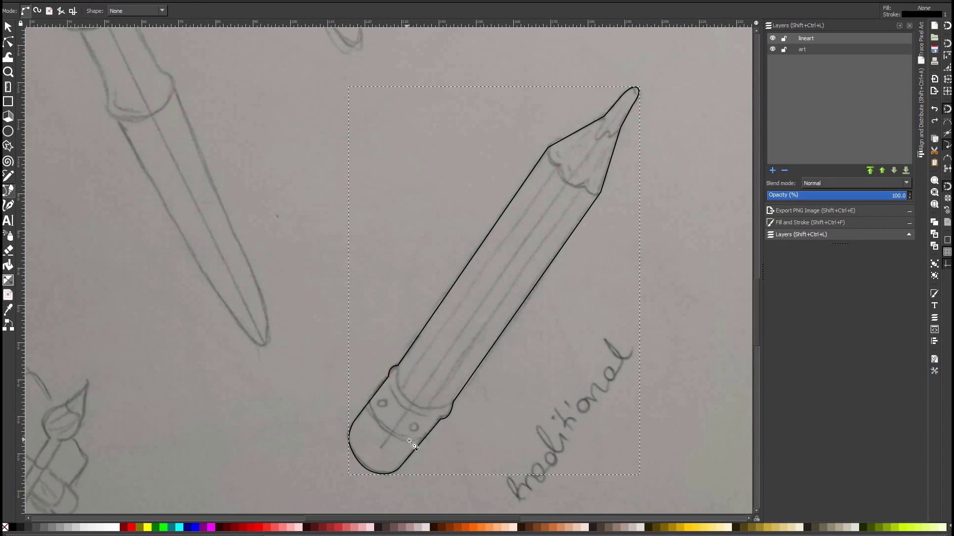
scroll(599, 121, "up", 1)
scroll(597, 112, "up", 1)
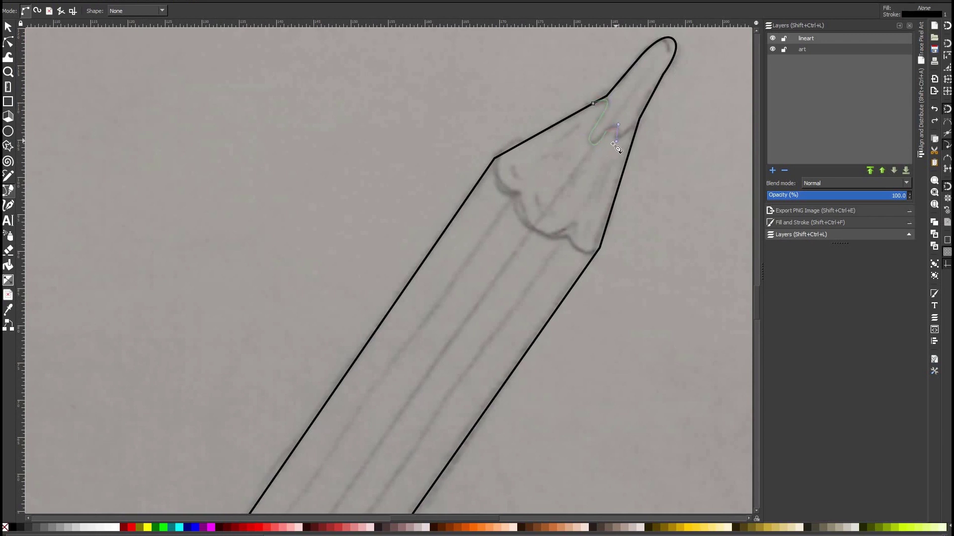
Trace the wavy line near the tip, the scalloped wood-paint line and the body line
key("Return")
scroll(615, 283, "down", 2)
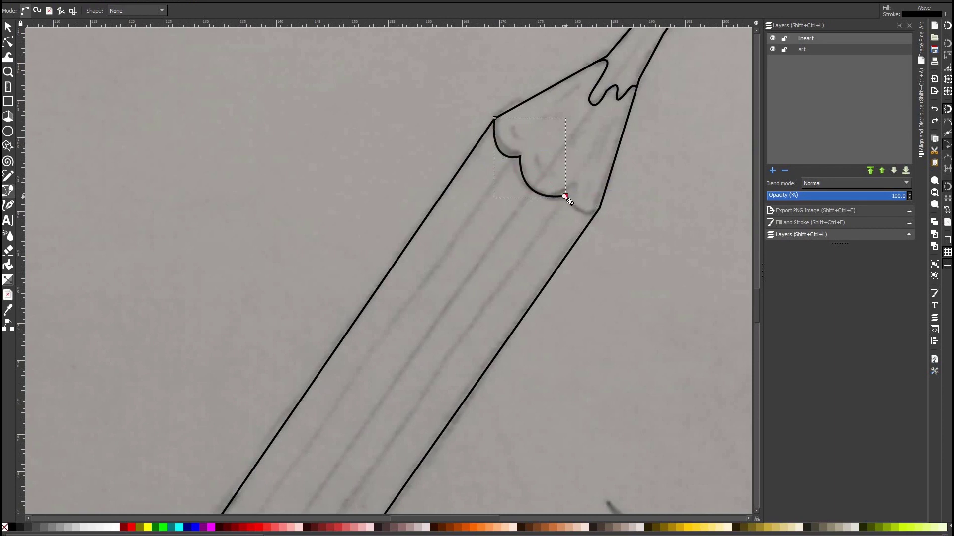
scroll(547, 224, "down", 5)
scroll(481, 262, "down", 1, "ctrl")
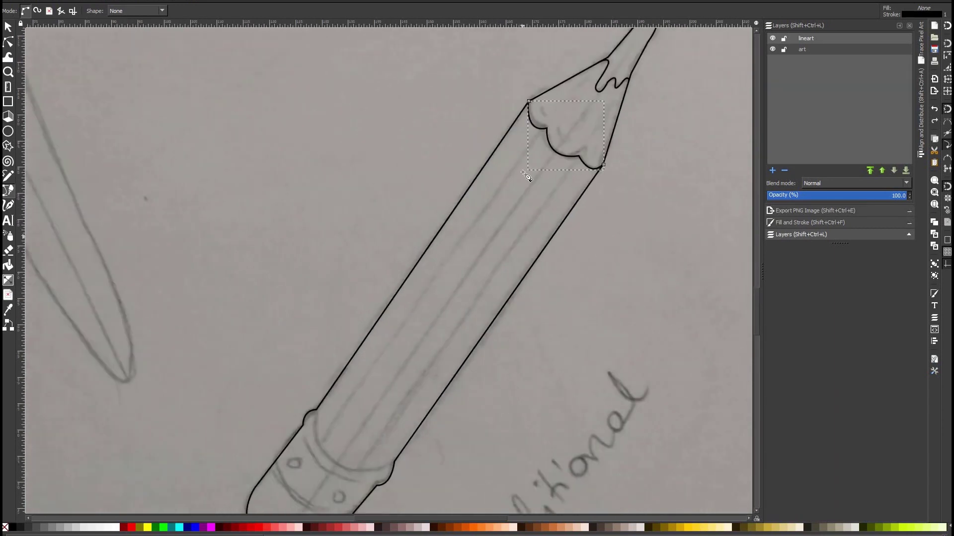
double_click(319, 441)
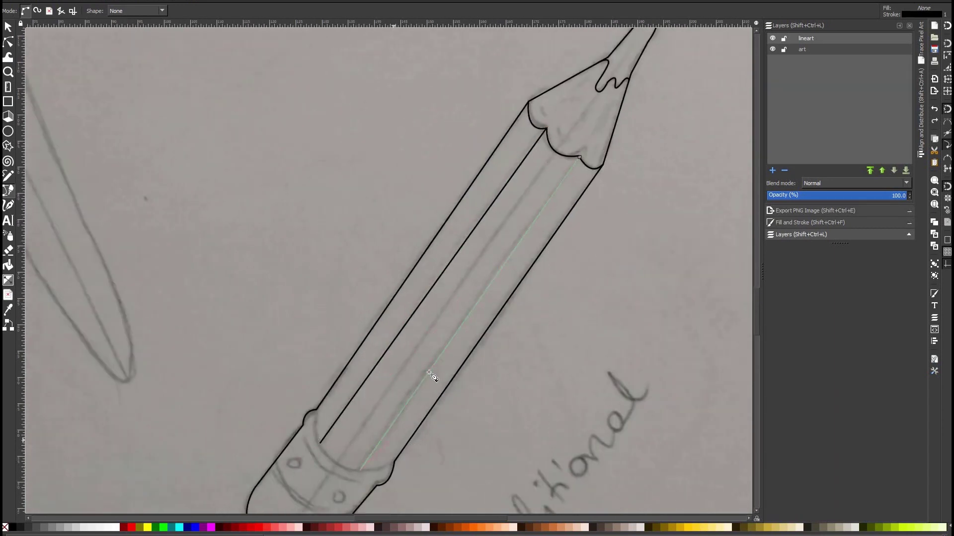
key("Return")
scroll(486, 405, "down", 6)
scroll(315, 299, "up", 2, "ctrl")
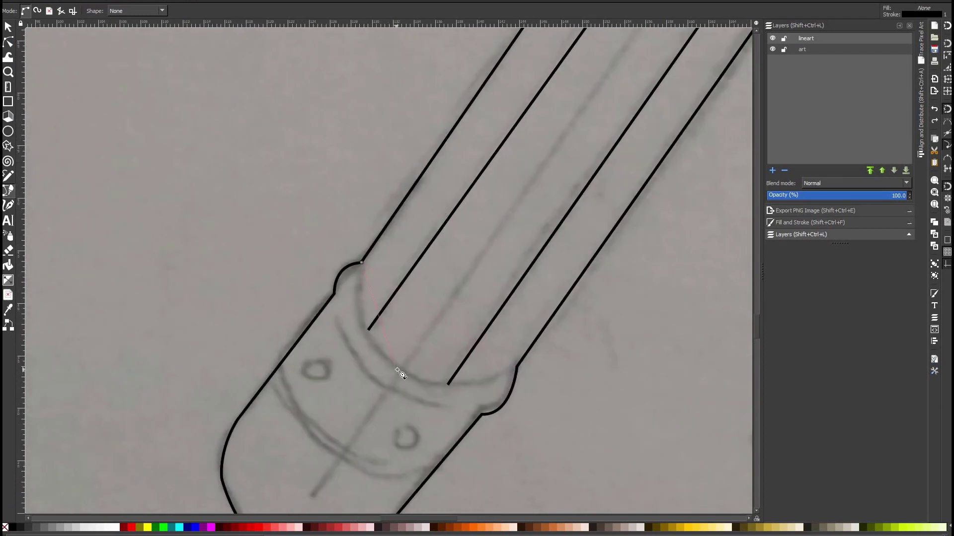
Draw the two ferrule band curves, adjusting the middle node of the first
left_click(515, 370)
key("n")
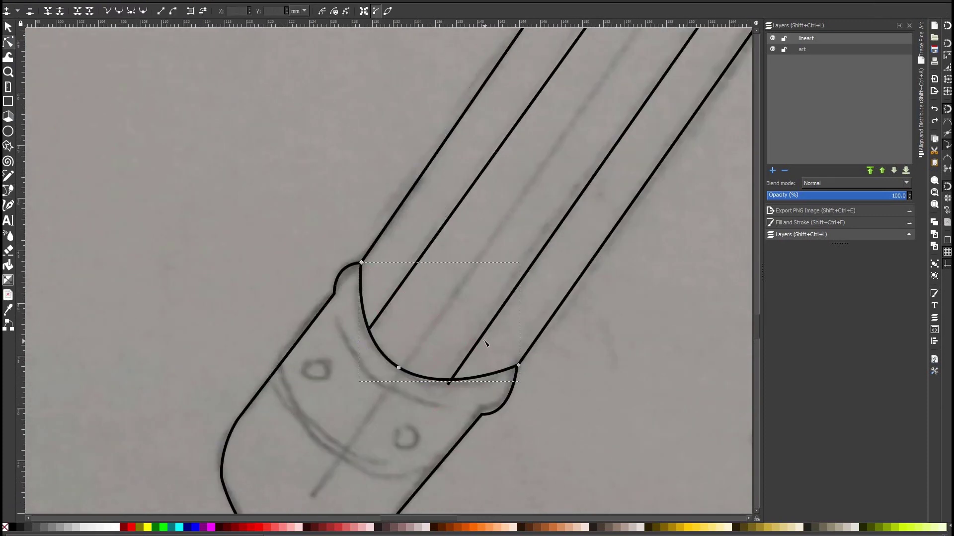
left_click(449, 380)
scroll(296, 366, "down", 4)
key("b")
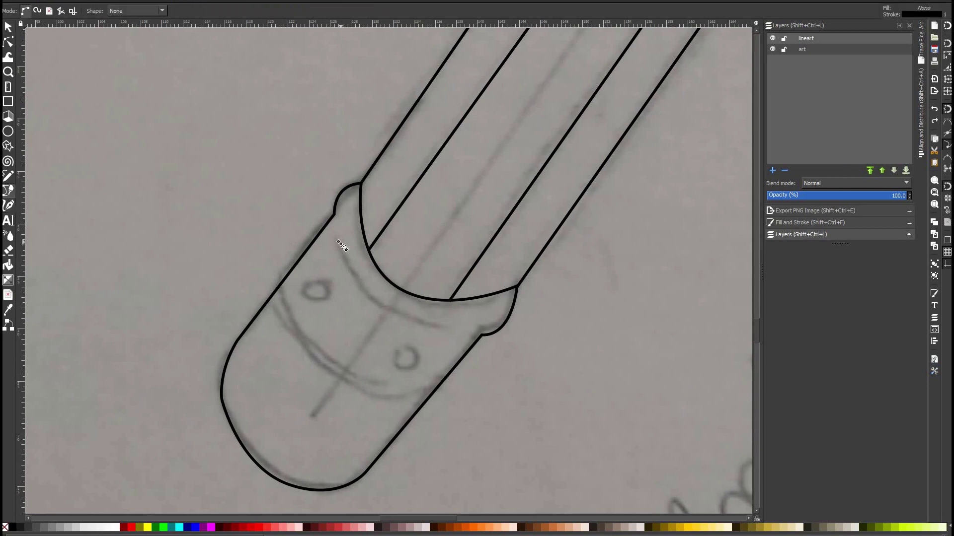
key("Return")
Draw a rivet circle with no fill and a thin black stroke, then duplicate it
key("e")
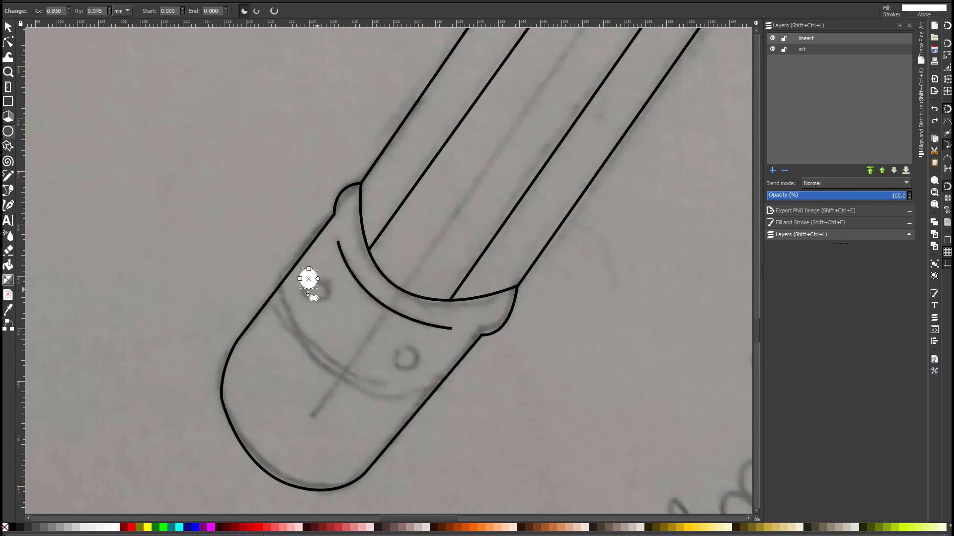
mouse_move(310, 285)
left_mouse_down()
mouse_move(338, 313)
mouse_move(321, 293)
left_mouse_up()
key("s")
left_click(810, 222)
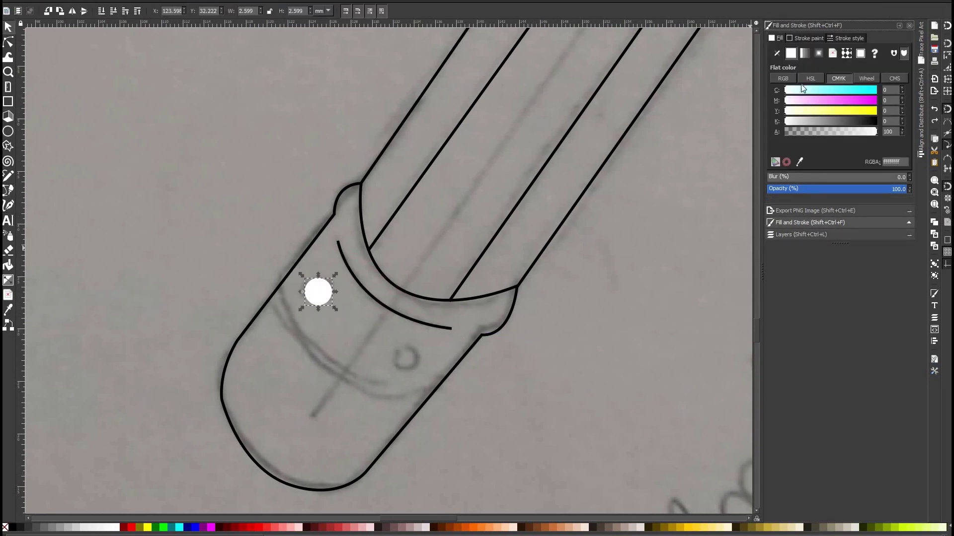
left_click(806, 38)
left_click(847, 38)
left_click(840, 54)
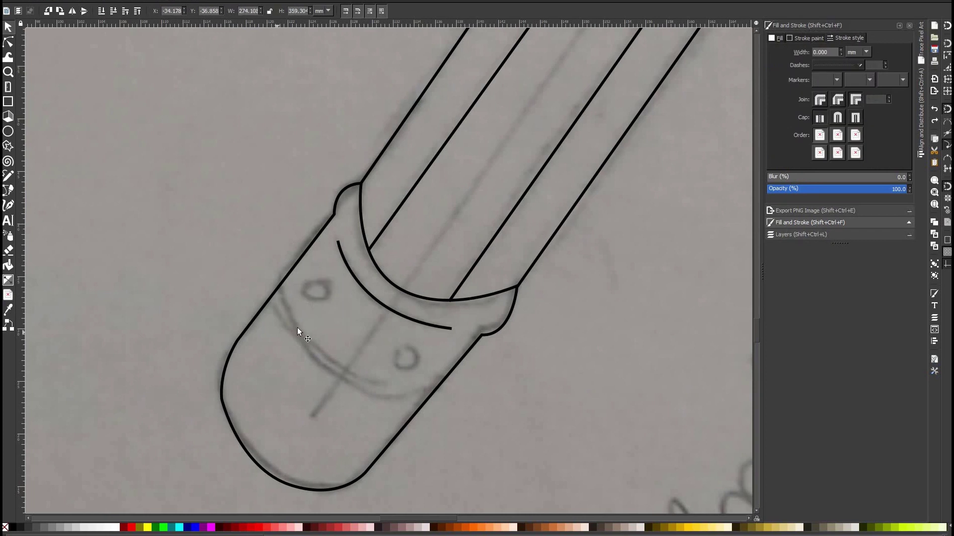
key("ctrl+v")
key("ctrl+v")
key("b")
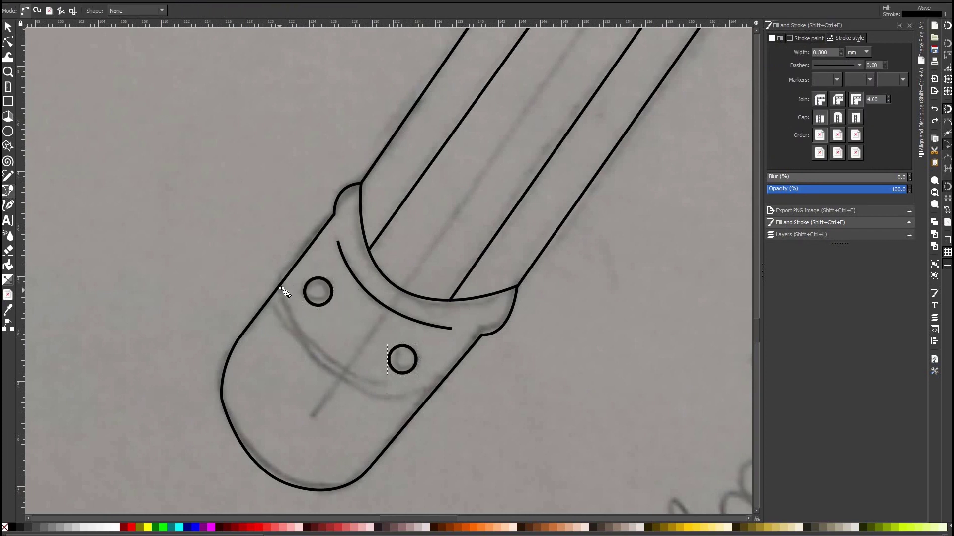
left_click(278, 285)
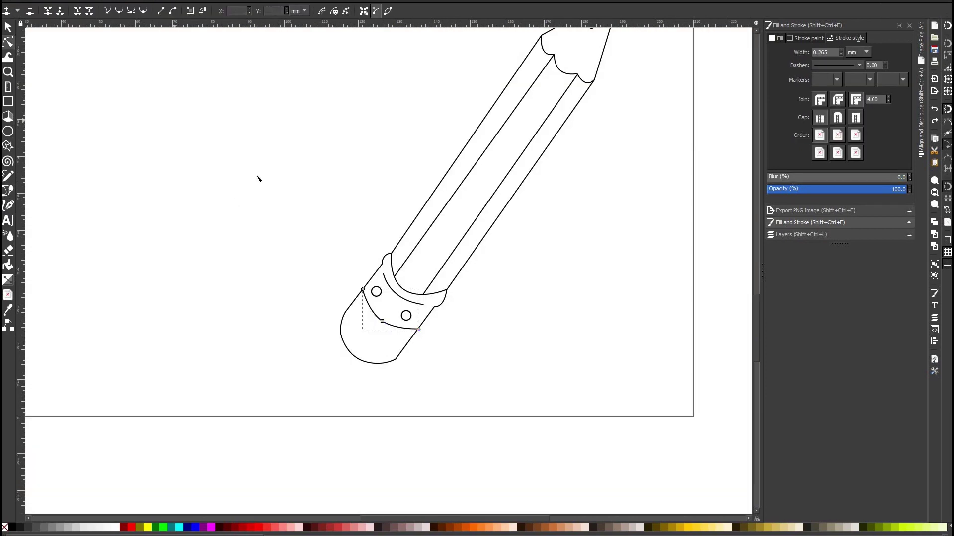
Make the node at the bottom of the pencil's eraser end smooth
scroll(405, 335, "up", 2)
scroll(436, 249, "up", 4)
scroll(430, 295, "down", 2)
scroll(396, 365, "down", 5)
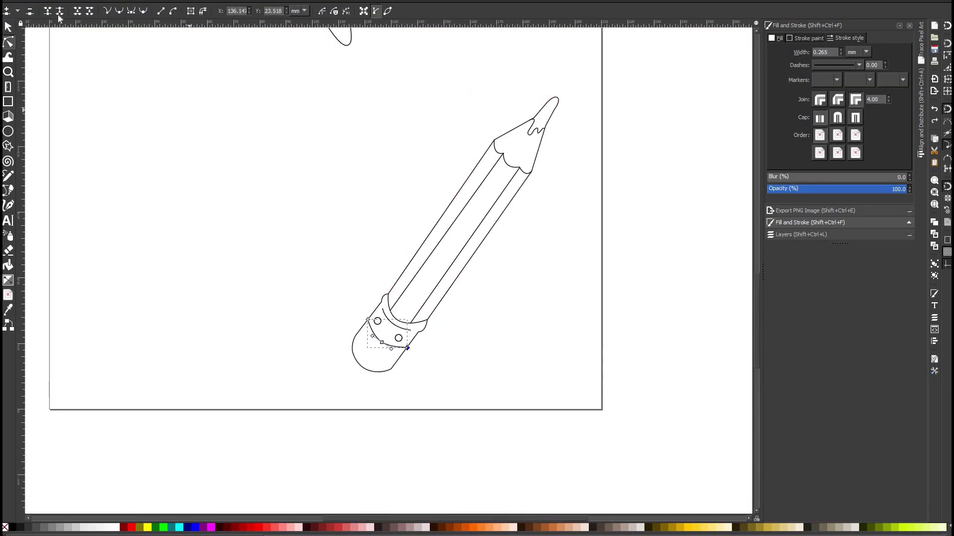
left_click(356, 340)
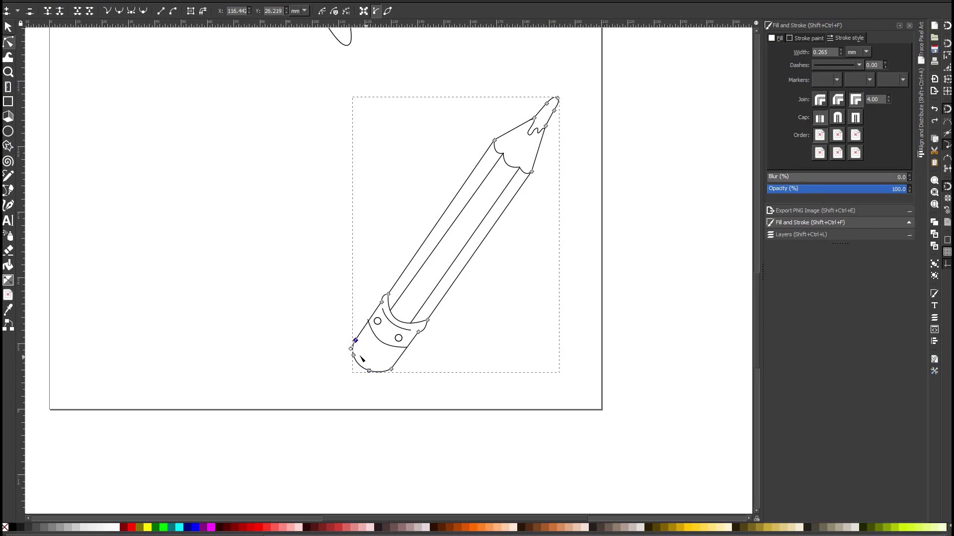
scroll(361, 358, "up", 2)
left_click(410, 467)
scroll(411, 467, "up", 4)
left_click(130, 11)
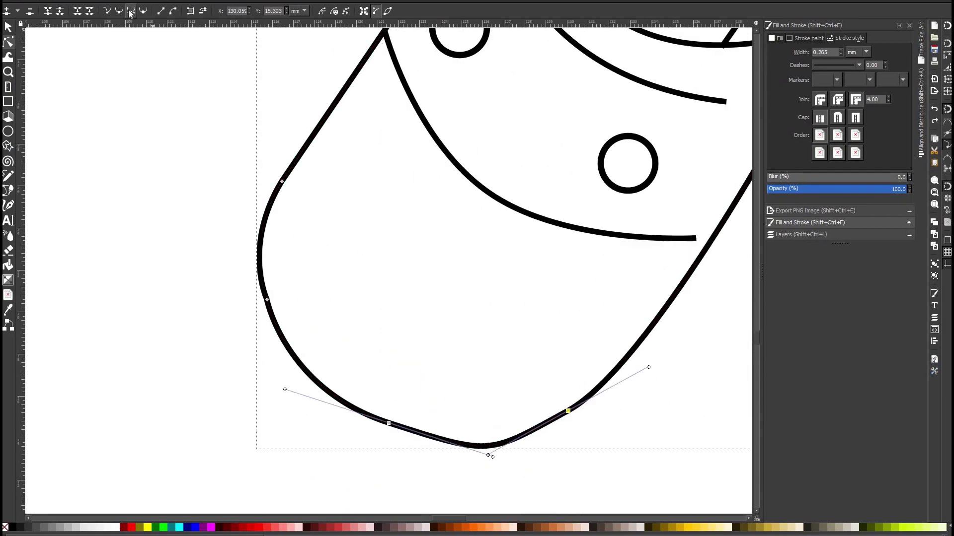
scroll(497, 348, "down", 3)
scroll(298, 348, "down", 4)
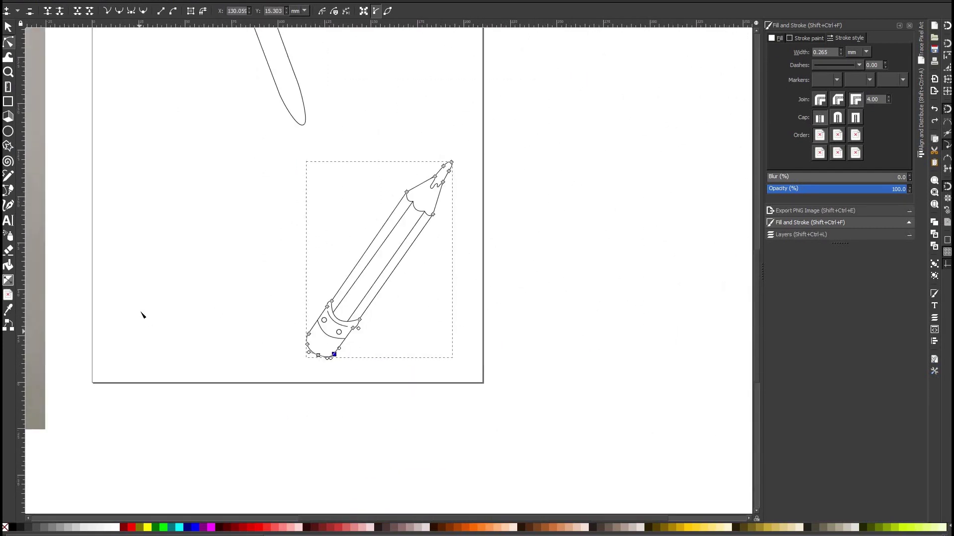
Select all the paintbrush parts and set their stroke width to 0.701 mm
key("s")
scroll(264, 247, "up", 5)
left_click(241, 155)
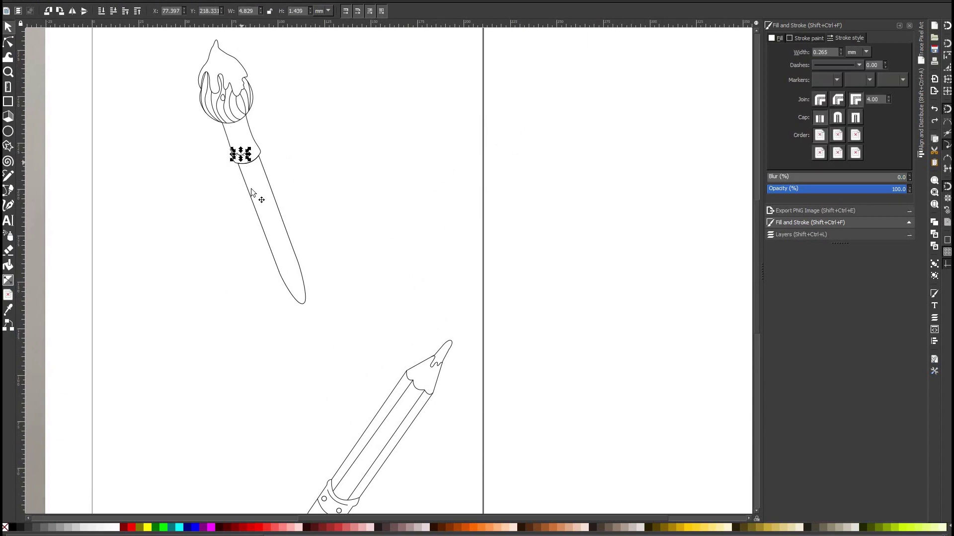
scroll(298, 213, "down", 4)
scroll(332, 239, "up", 7)
key("ctrl+a")
left_click(97, 1)
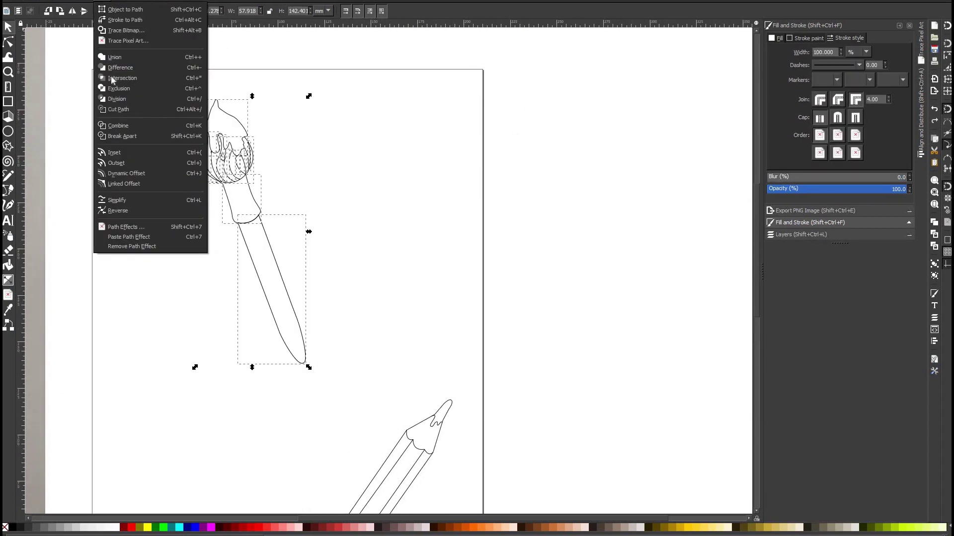
left_click(105, 1)
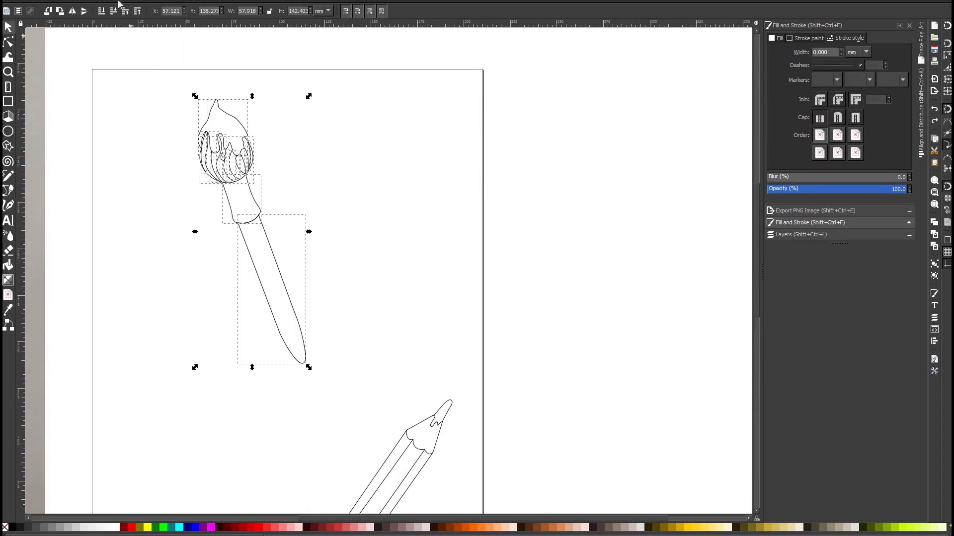
left_click(841, 50)
left_click(841, 50)
Convert the brush outlines with Stroke to Path and union them into one shape
scroll(404, 205, "down", 5)
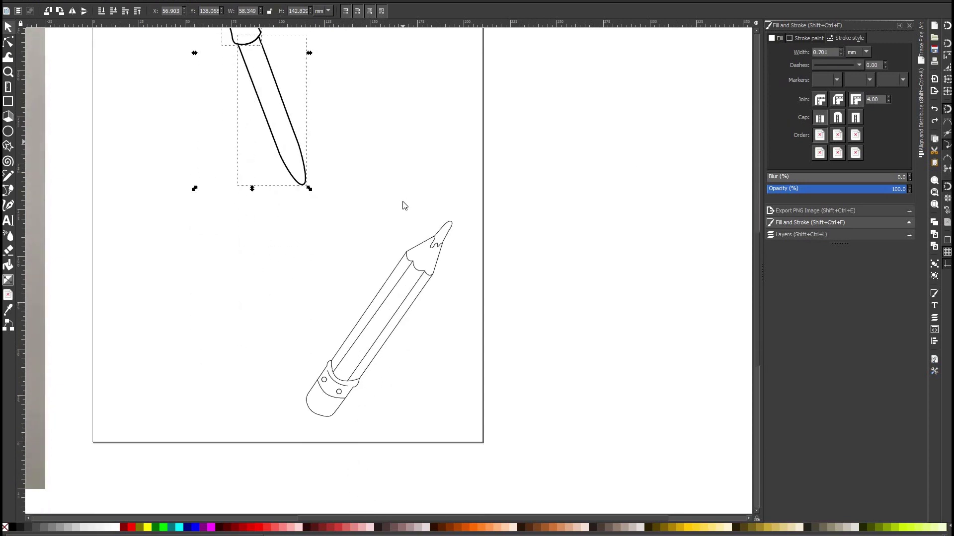
scroll(421, 238, "up", 5)
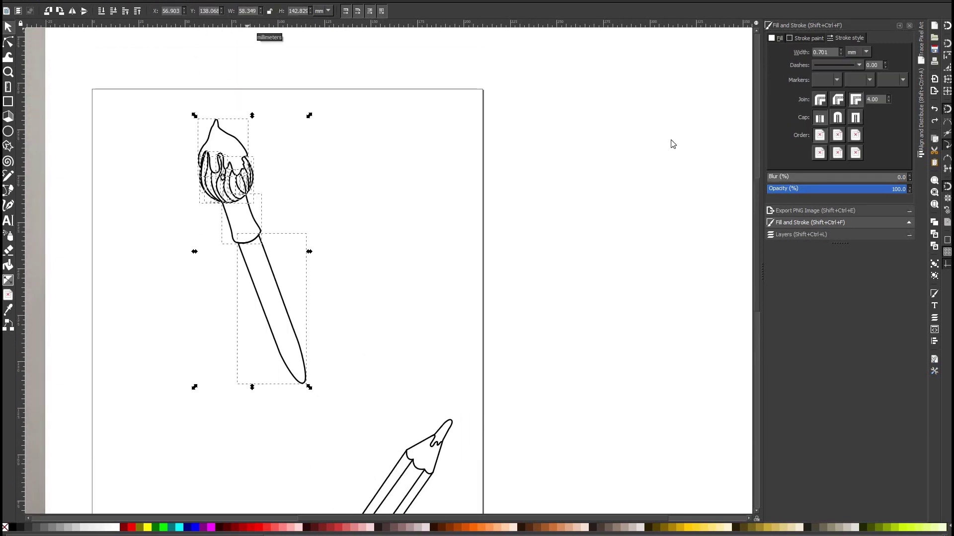
scroll(494, 234, "down", 4)
scroll(437, 113, "up", 5)
key("alt+p")
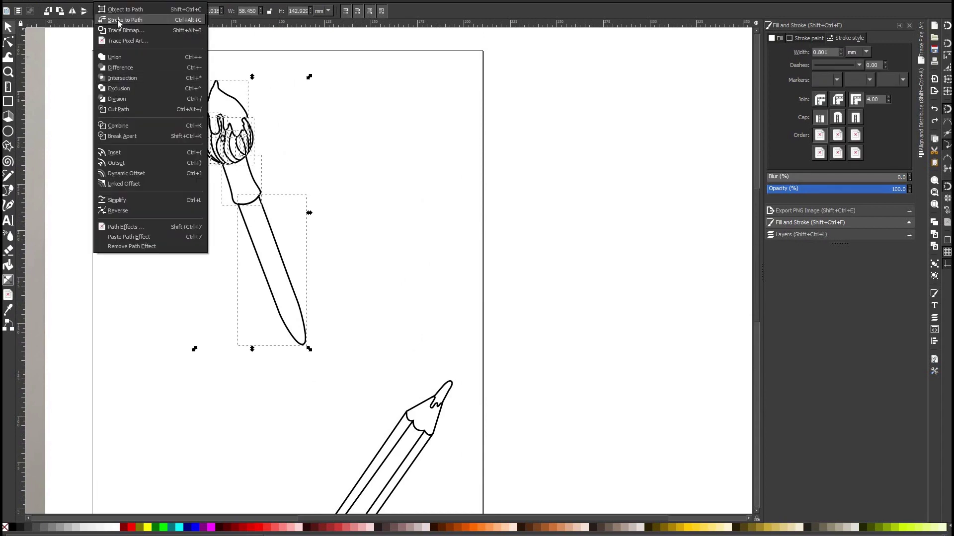
left_click(119, 23)
left_click(119, 60)
scroll(389, 277, "down", 3)
left_click(378, 329)
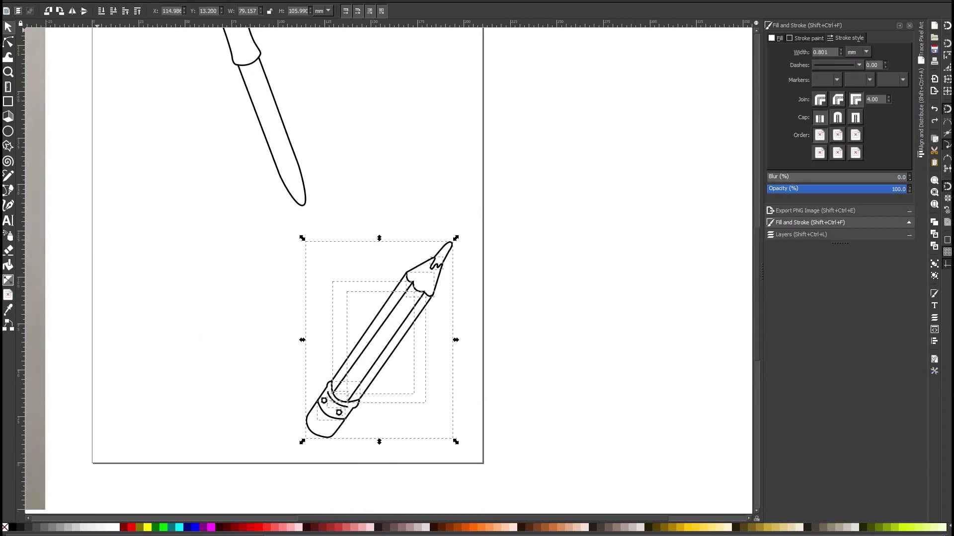
Rotate and move the pencil and paintbrush so they cross in an X
key("alt+p")
key("Escape")
scroll(379, 330, "up", 3)
left_click_drag(378, 329, 365, 204)
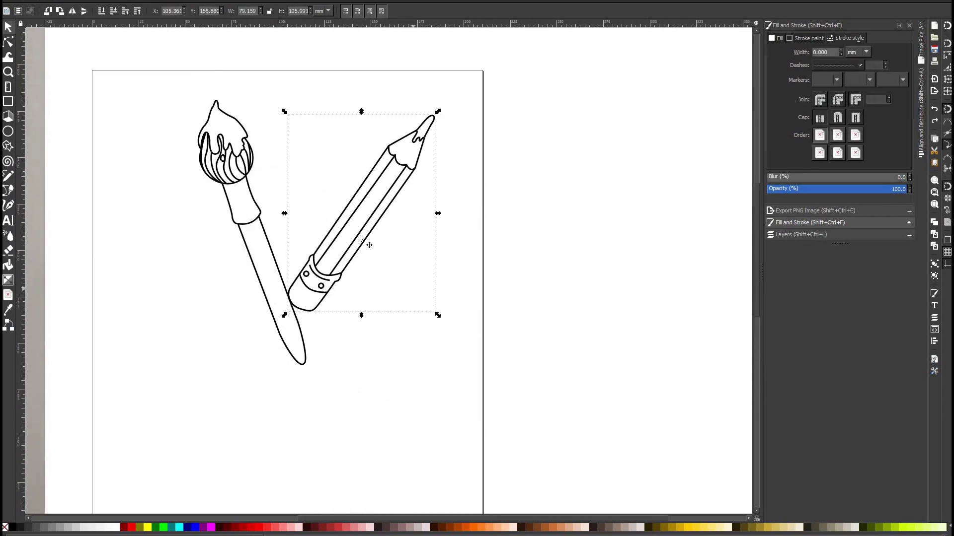
key("]")
left_click(304, 364)
key("bracketleft")
left_click_drag(305, 184, 403, 284)
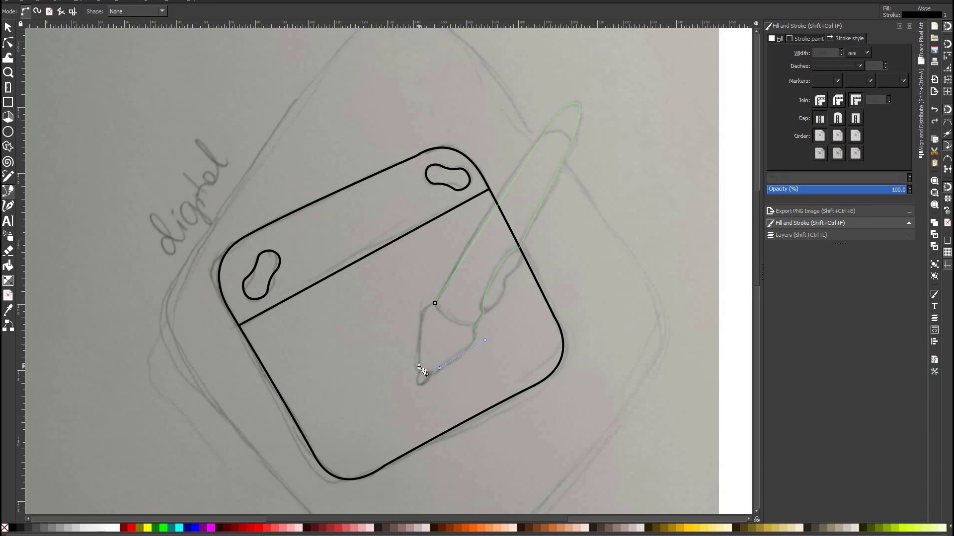
Close the stylus outline and reshape the node and curve at its tip
left_click(435, 303)
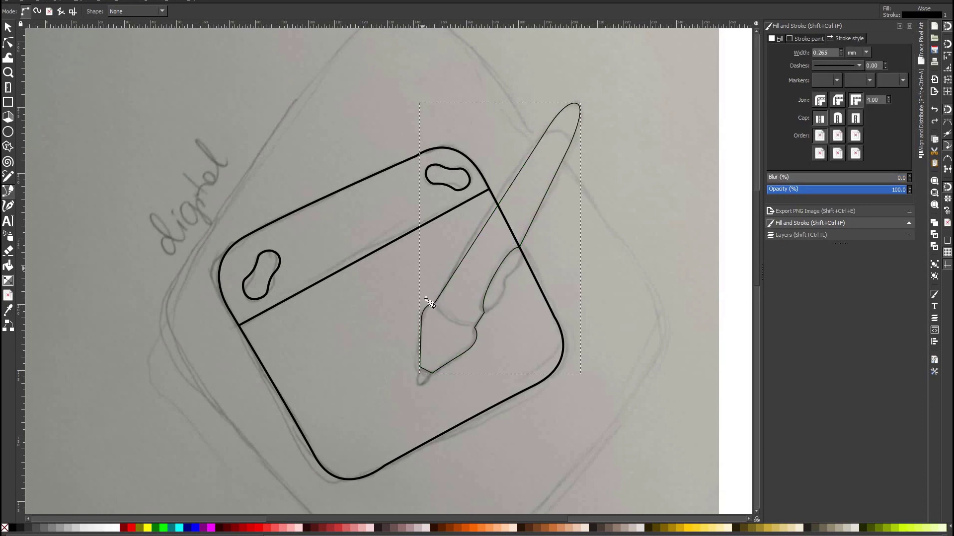
left_click(8, 43)
scroll(403, 361, "up", 3)
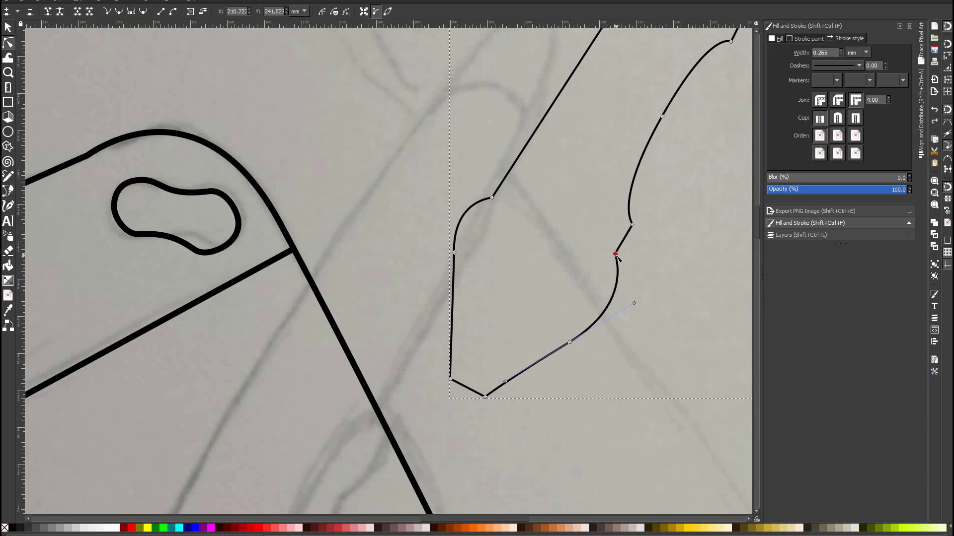
left_click_drag(618, 257, 614, 252)
left_click_drag(591, 323, 646, 279)
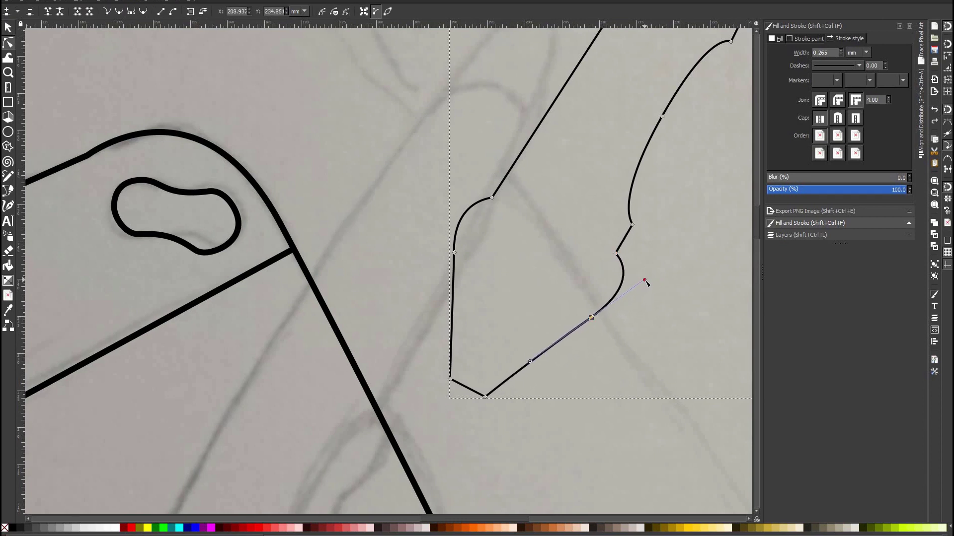
left_click(464, 381)
Raise the tip's lower corner nodes and nudge the stylus into place on the tablet
left_click_drag(450, 379, 449, 369)
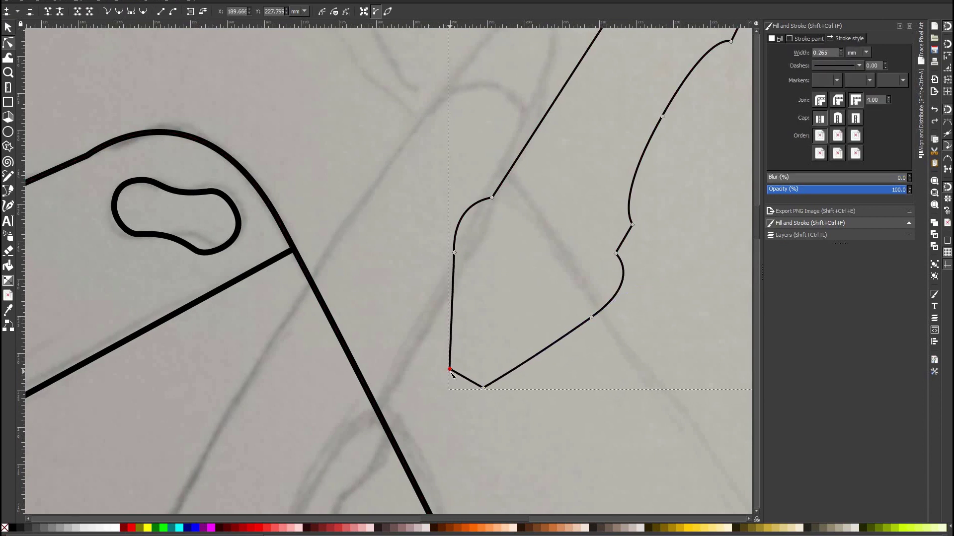
left_click(536, 441)
left_click(591, 317)
left_click(132, 13)
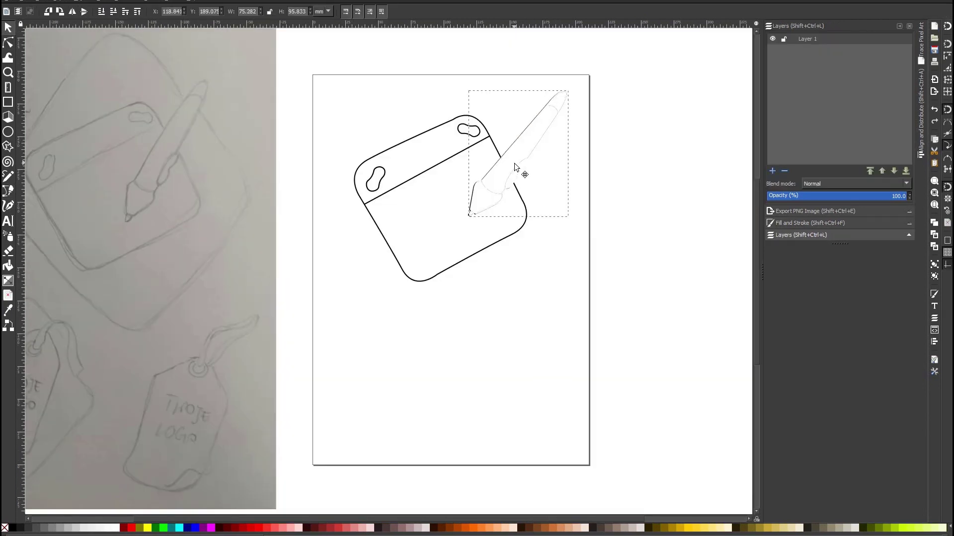
left_click_drag(514, 163, 522, 156)
left_click(532, 276)
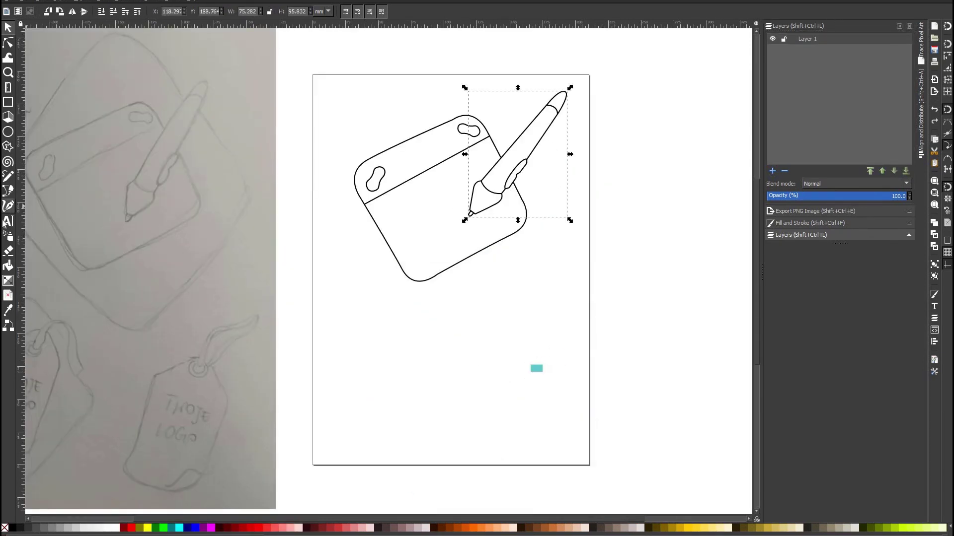
Colour the stylus outline teal in Fill and Stroke
key("ctrl+shift+f")
key("ctrl+shift+v")
key("Escape")
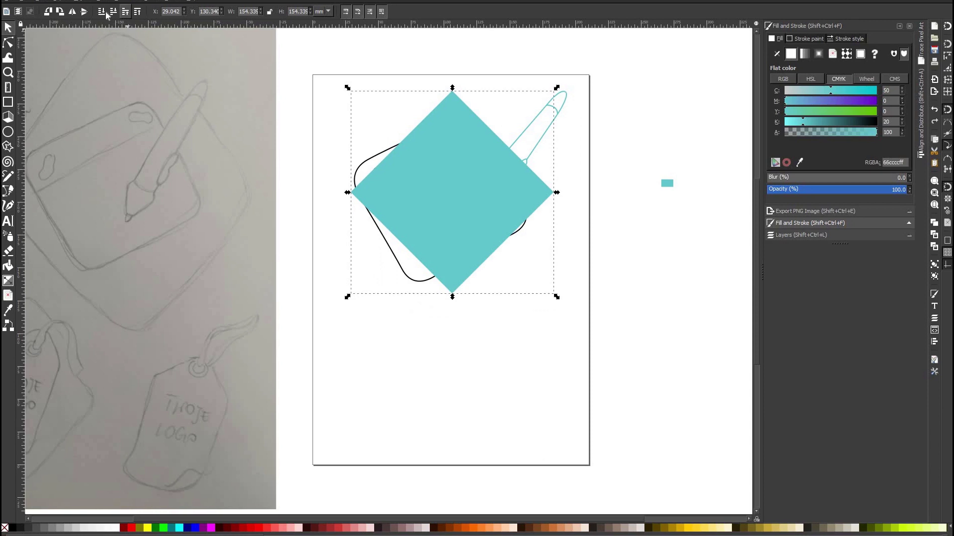
Send the teal diamond behind the drawing tablet
left_click(101, 11)
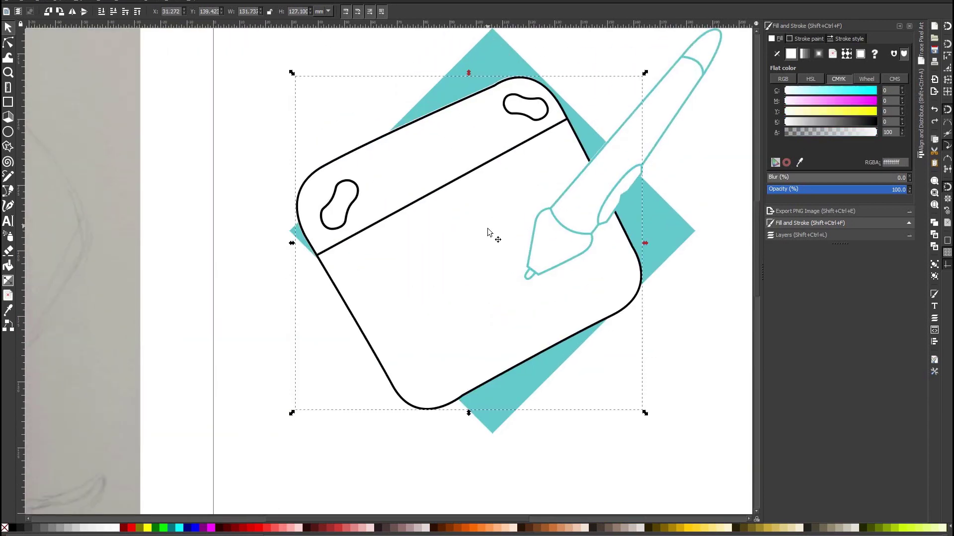
key("Escape")
left_click(457, 263)
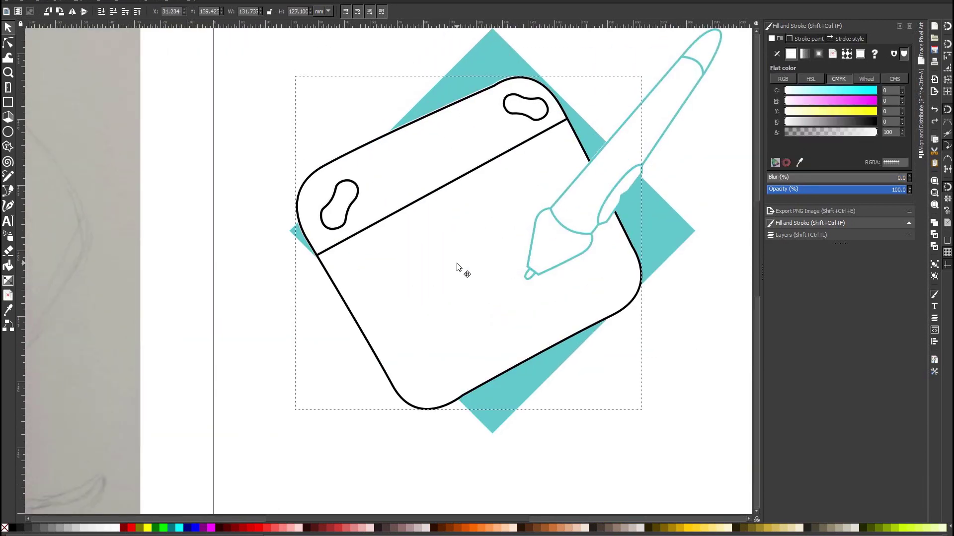
left_click(315, 77)
left_click(647, 132)
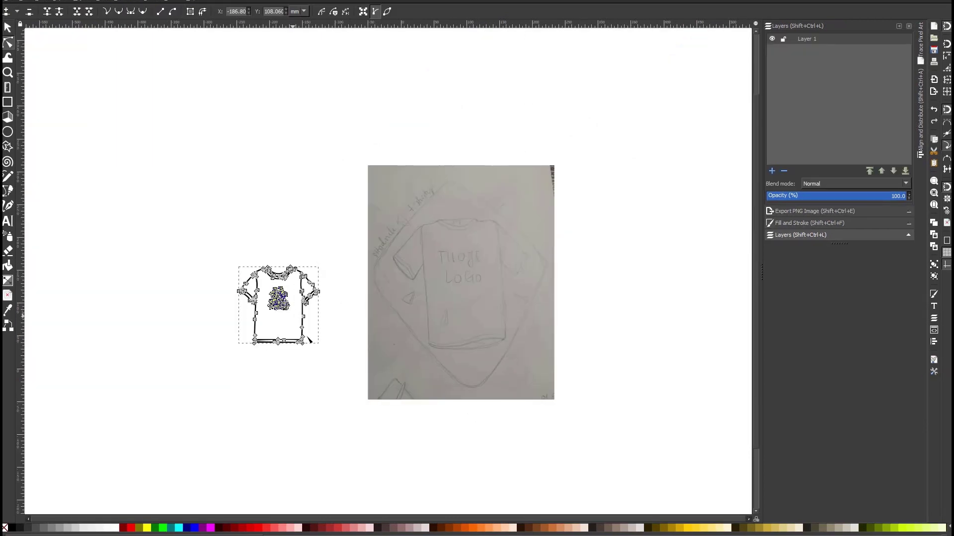
Delete the logo nodes on the T-shirt, then enlarge and reposition the drawing
key("Delete")
key("s")
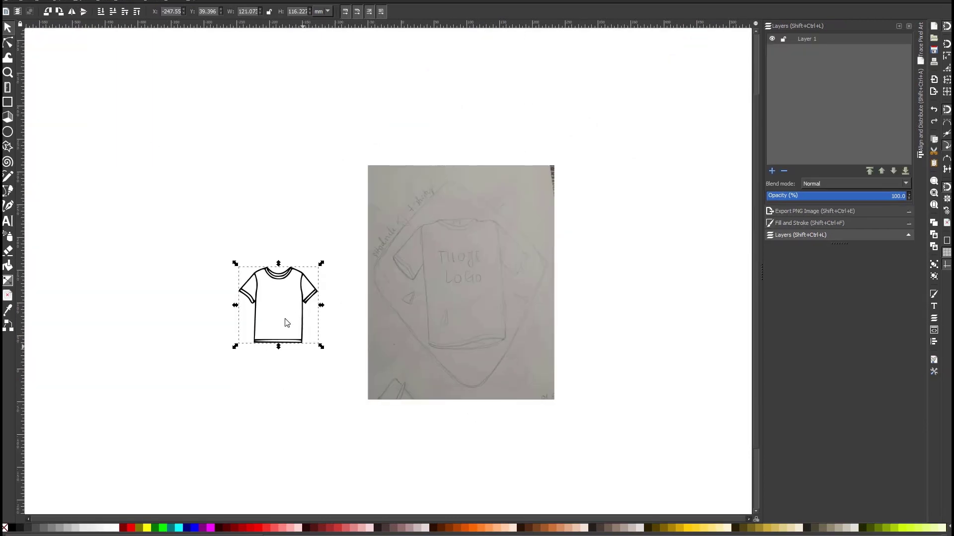
left_click_drag(235, 265, 128, 161)
left_click_drag(238, 182, 485, 227)
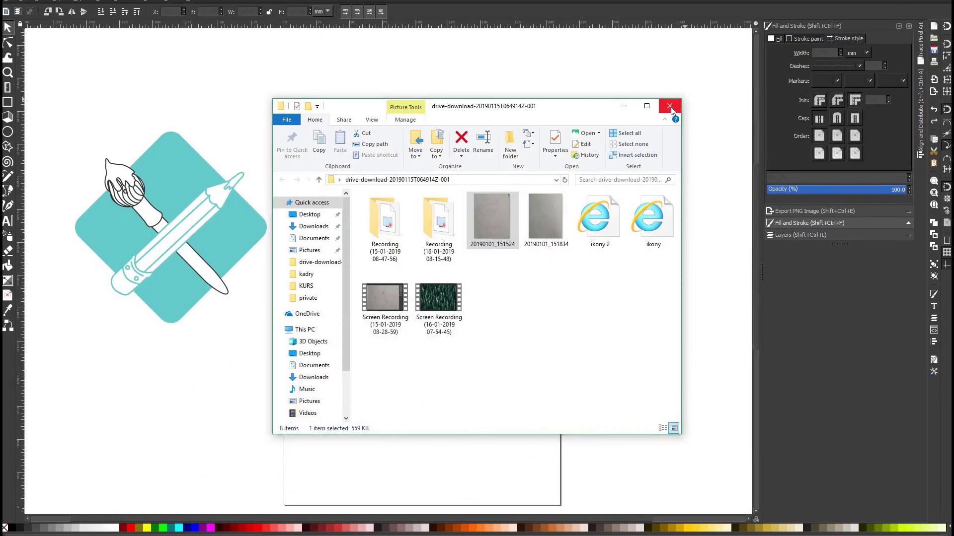
Copy the T-shirt into the icon document and scale it beside the page
key("ctrl+Tab")
key("ctrl+v")
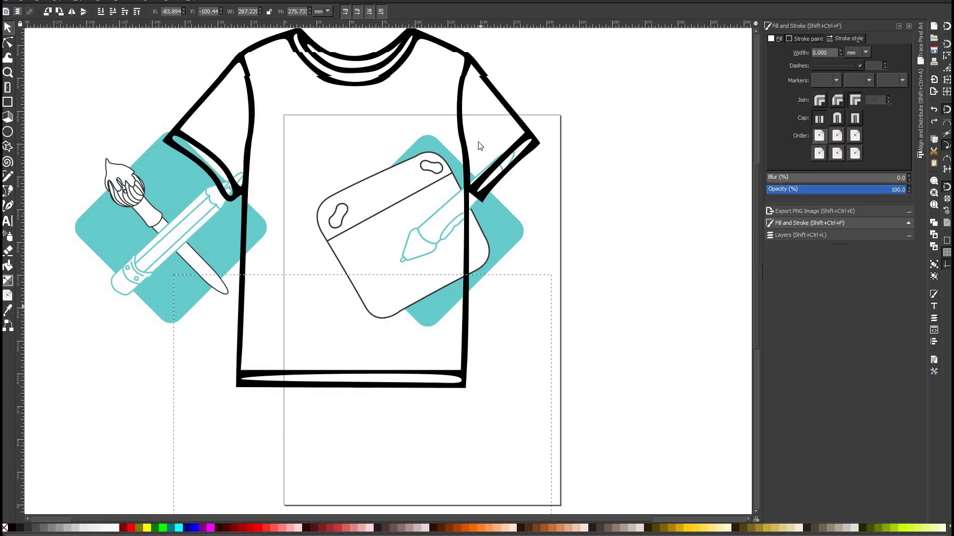
left_click_drag(223, 82, 640, 218)
left_click_drag(705, 285, 746, 294)
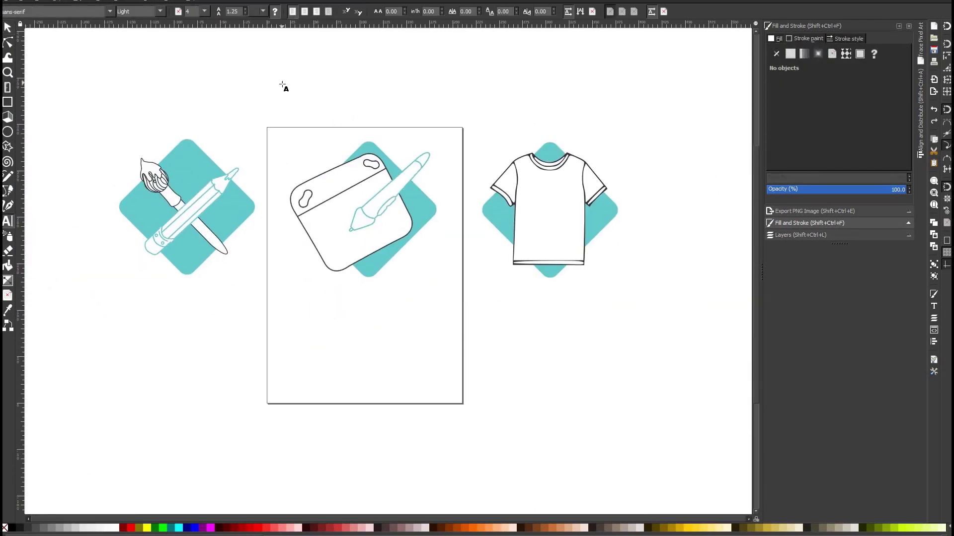
Add a 'LOGO' line under 'TWOJE' and move the text onto the T-shirt
key("Return")
type("LOGO")
key("ctrl+a")
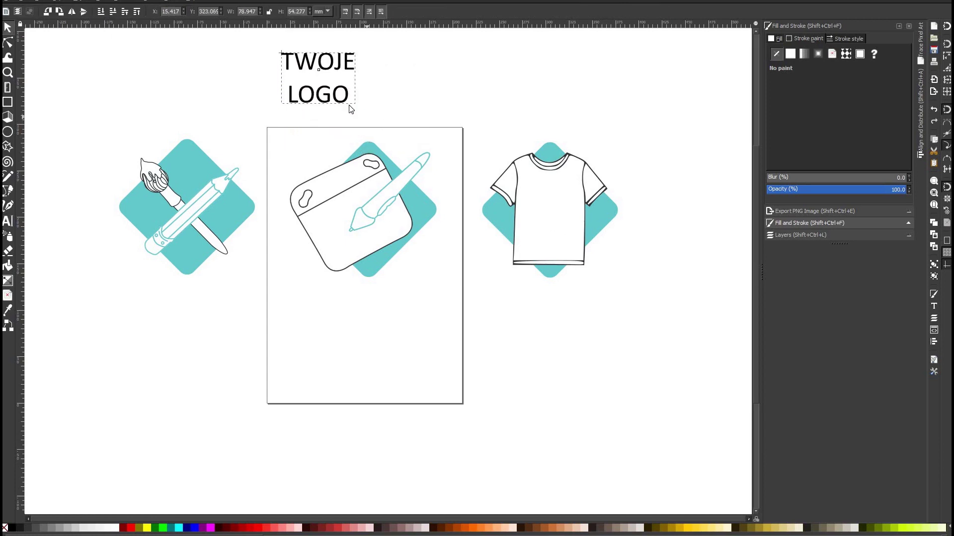
left_click_drag(350, 107, 579, 220)
Select all the TWOJE LOGO text and browse font families for a plain sans-serif
scroll(565, 213, "up", 5)
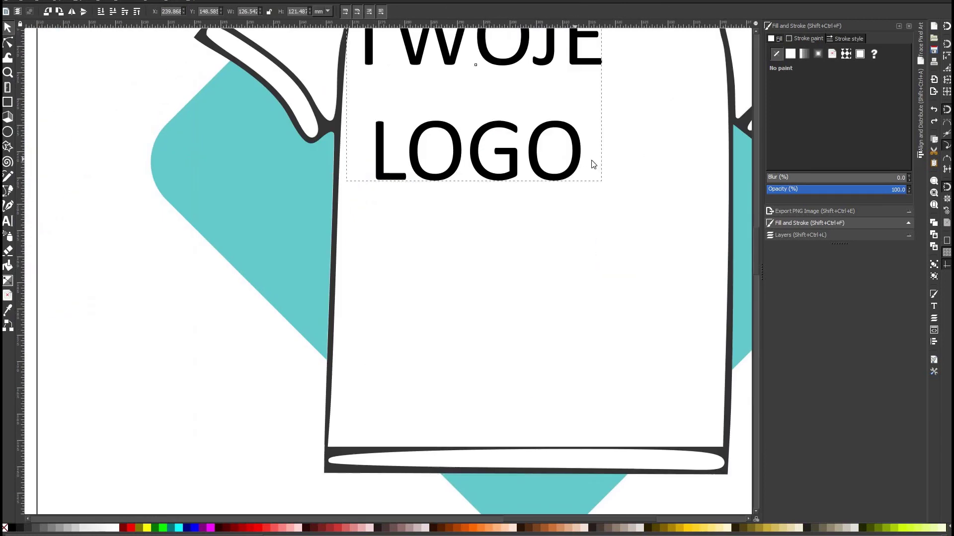
scroll(633, 341, "up", 3)
scroll(633, 342, "down", 5)
scroll(451, 390, "left", 3)
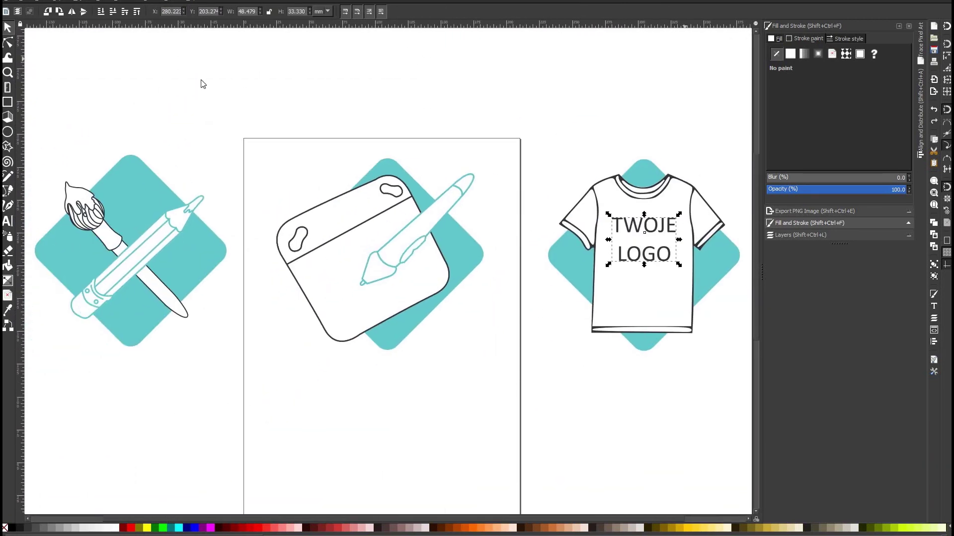
double_click(668, 251)
key("ctrl+a")
scroll(54, 10, "down", 2)
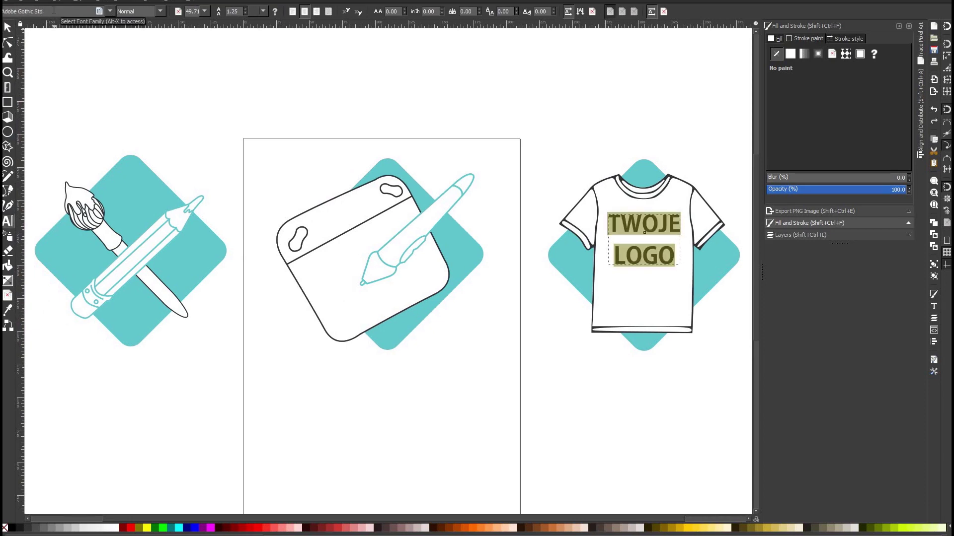
scroll(54, 10, "down", 2)
scroll(54, 10, "down", 2)
scroll(54, 10, "down", 2)
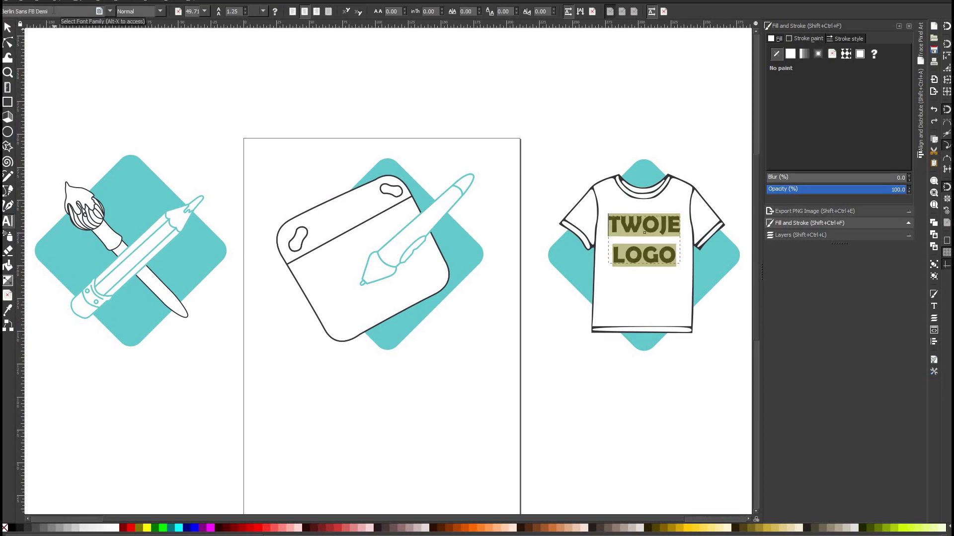
scroll(53, 10, "down", 2)
scroll(54, 10, "down", 2)
scroll(53, 9, "down", 2)
scroll(53, 10, "down", 1)
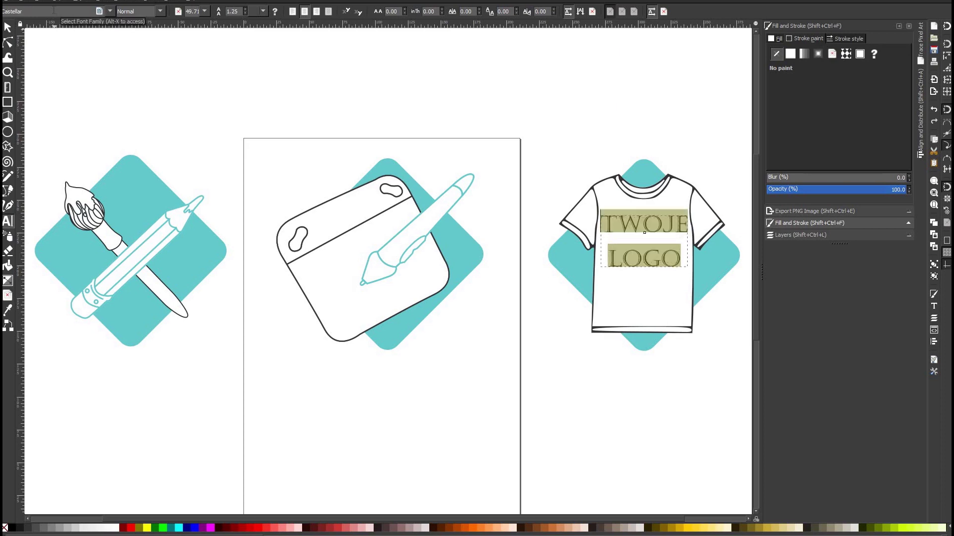
scroll(54, 10, "down", 1)
key("Escape")
In the other icon document, resize the page to 1000 × 1000 px and select the tablet and T-shirt icons
key("s")
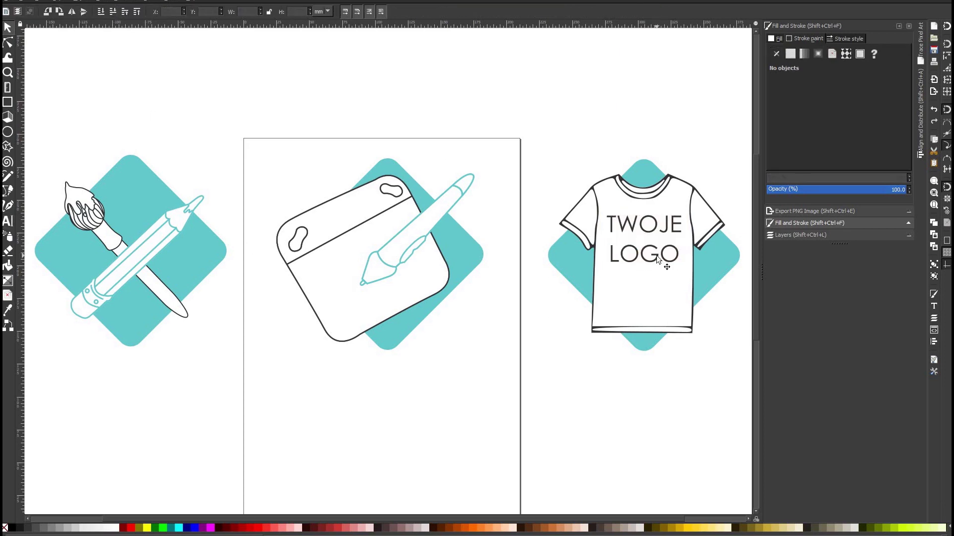
left_click(278, 521)
key("shift+ctrl+d")
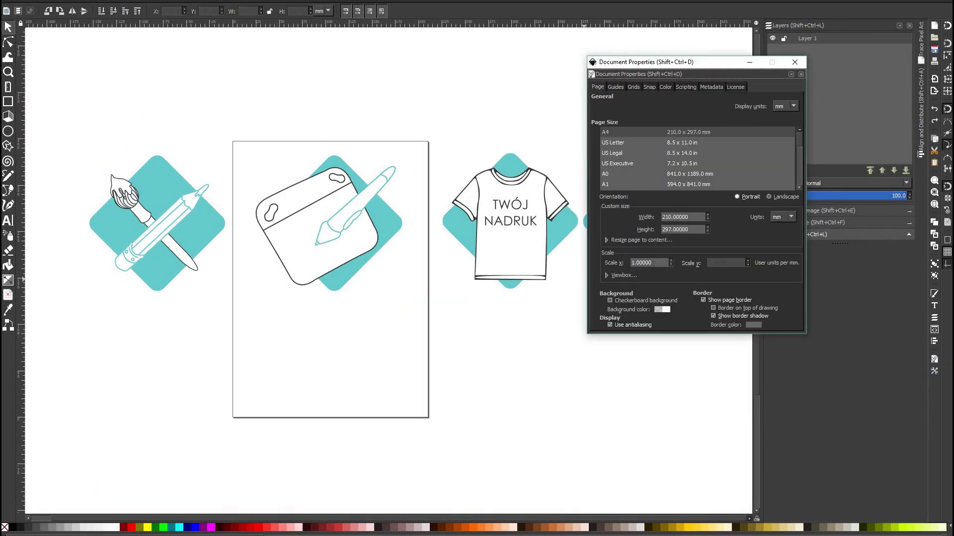
type("100")
left_click(788, 217)
type("1")
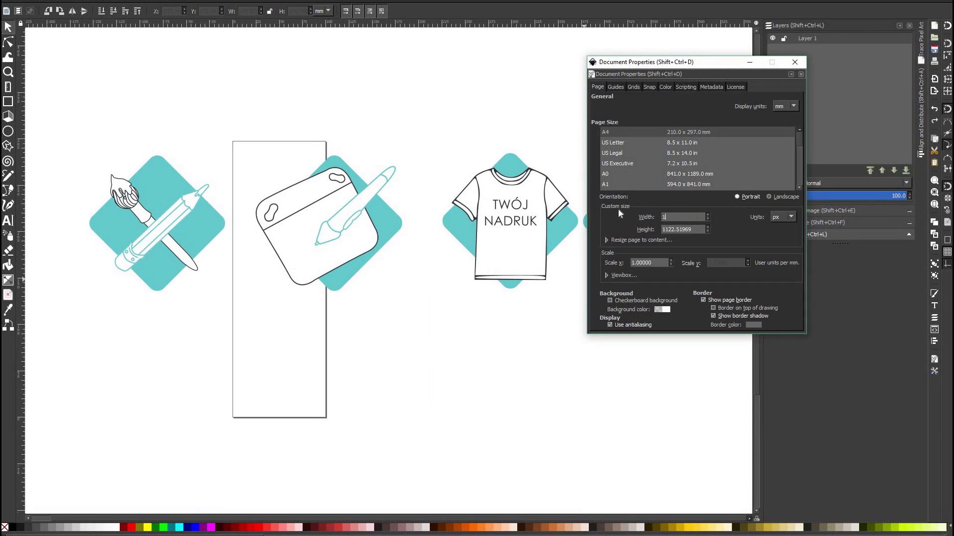
type("000")
key("Tab")
type("1000")
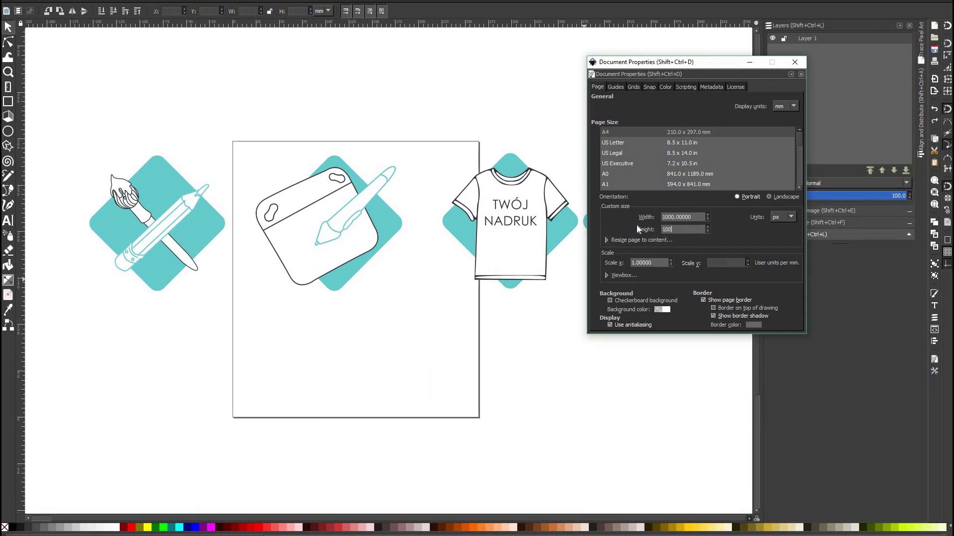
key("Tab")
left_click(795, 62)
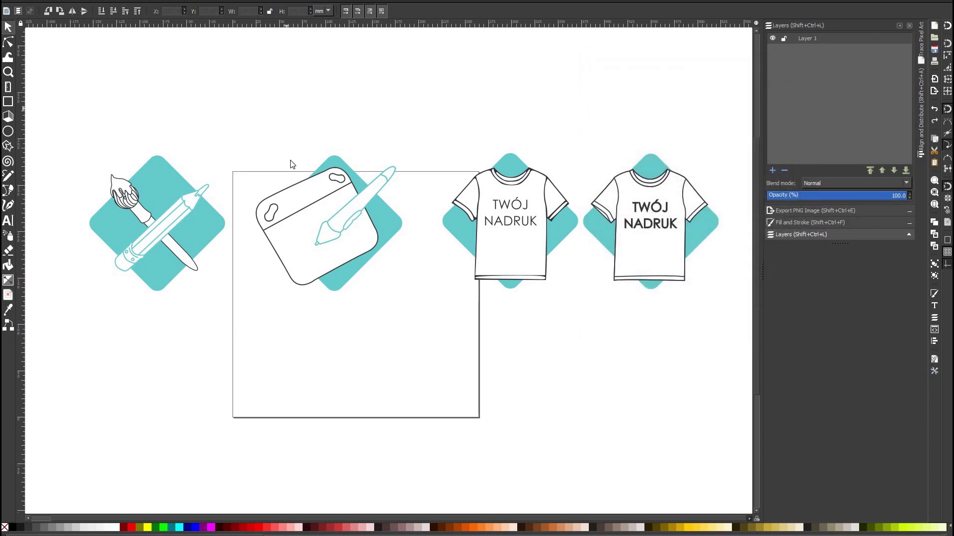
left_click_drag(282, 110, 728, 342)
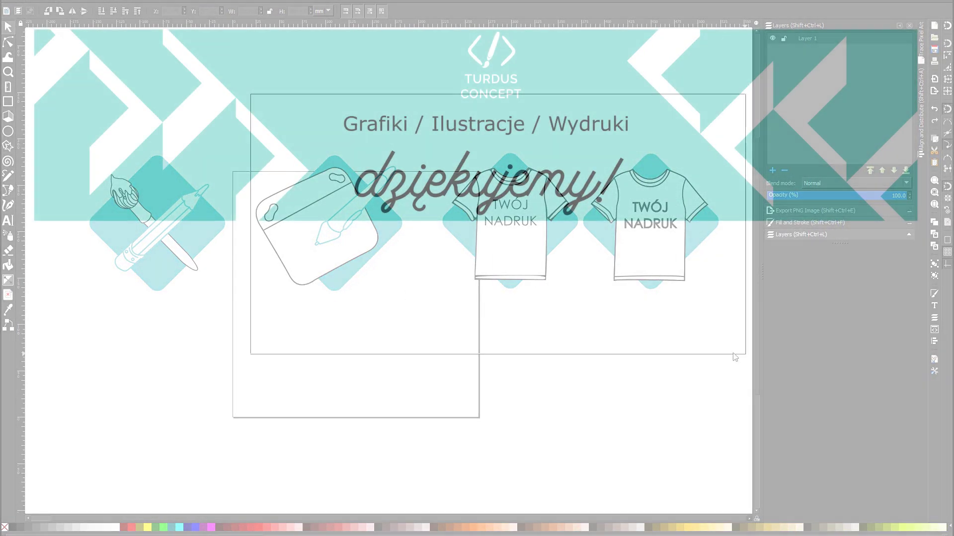